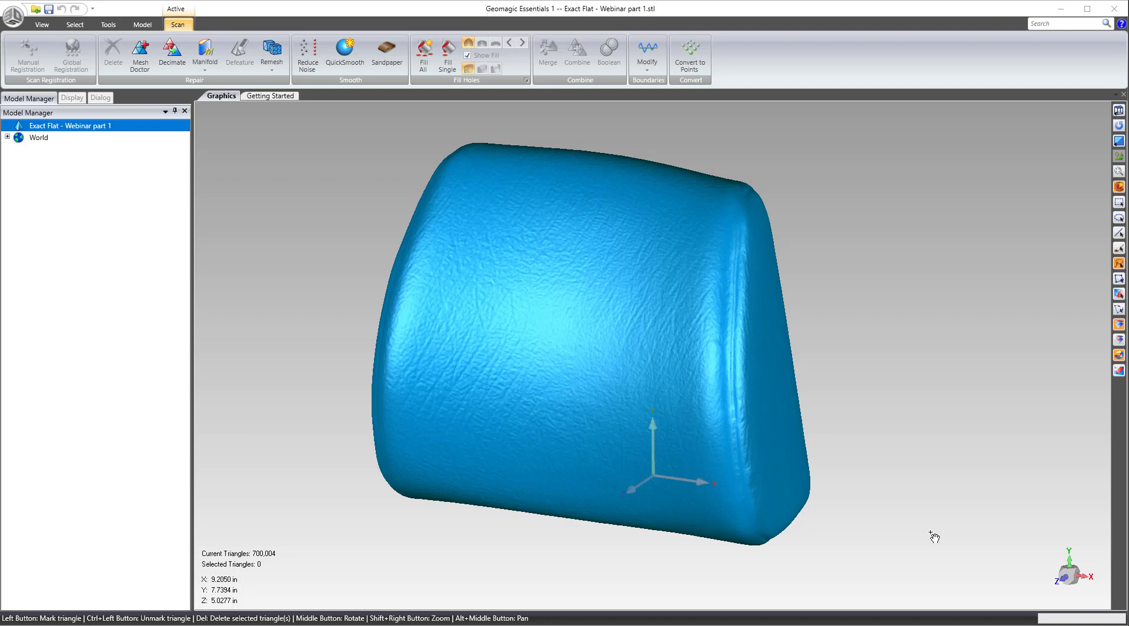
Step: Smooth the wrinkled surface of the scanned headrest mesh with QuickSmooth
middle_drag(575, 290, 551, 271)
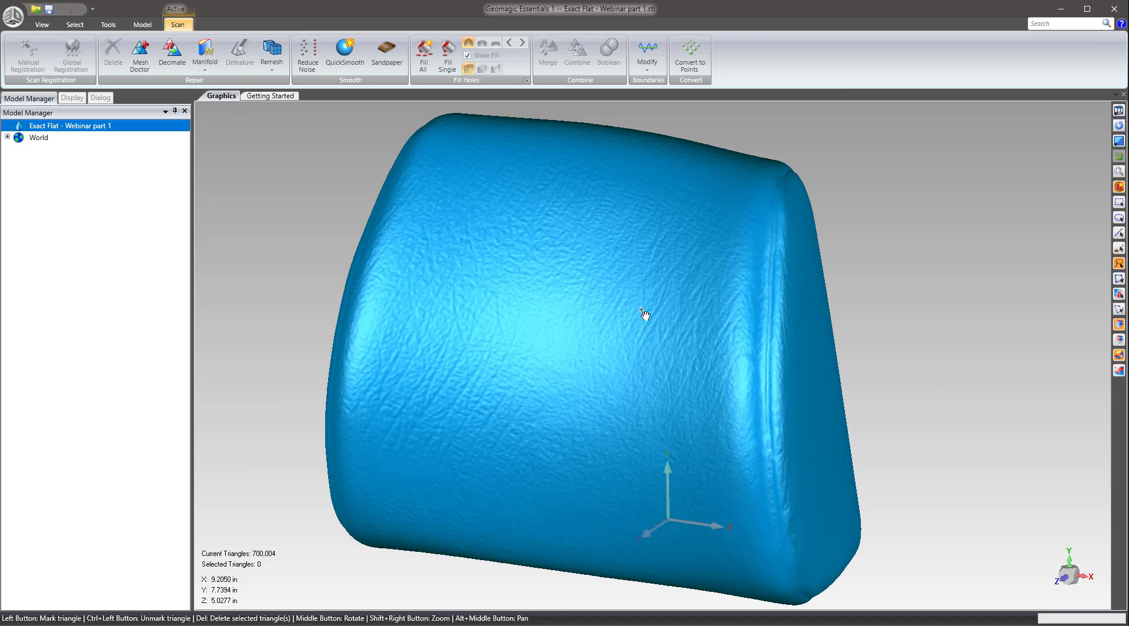
mouse_move(647, 315)
middle_down()
mouse_move(514, 311)
mouse_move(700, 303)
mouse_move(647, 300)
middle_up()
click(345, 50)
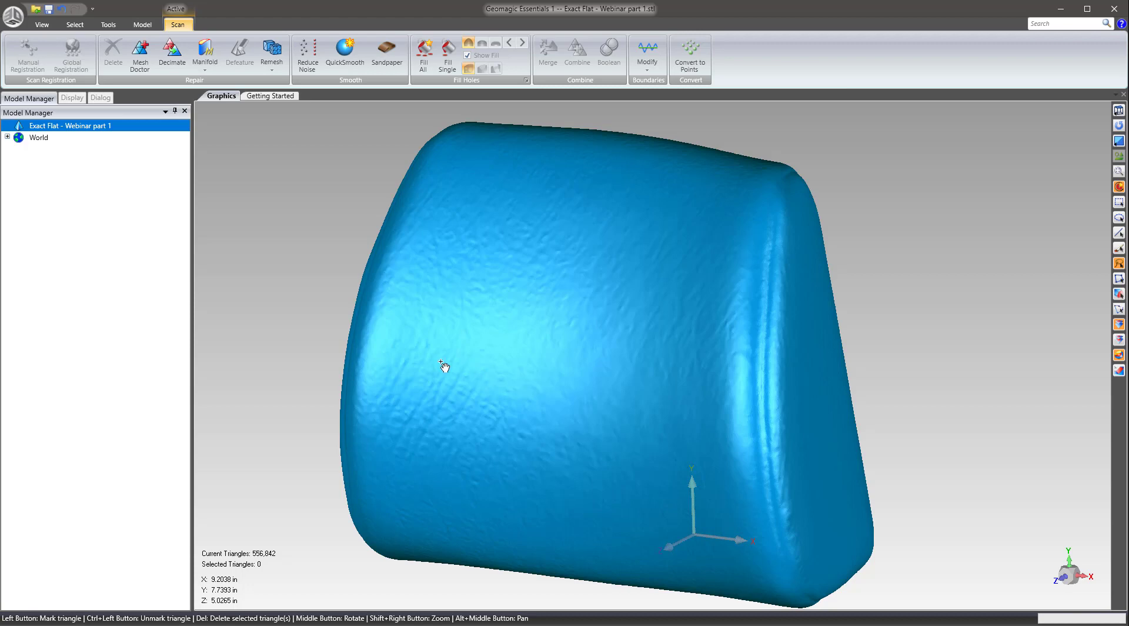
Step: Apply Reduce Noise to the mesh with free-form shapes, smoothness level 3 and 1 iteration, and inspect the underside crease
click(307, 54)
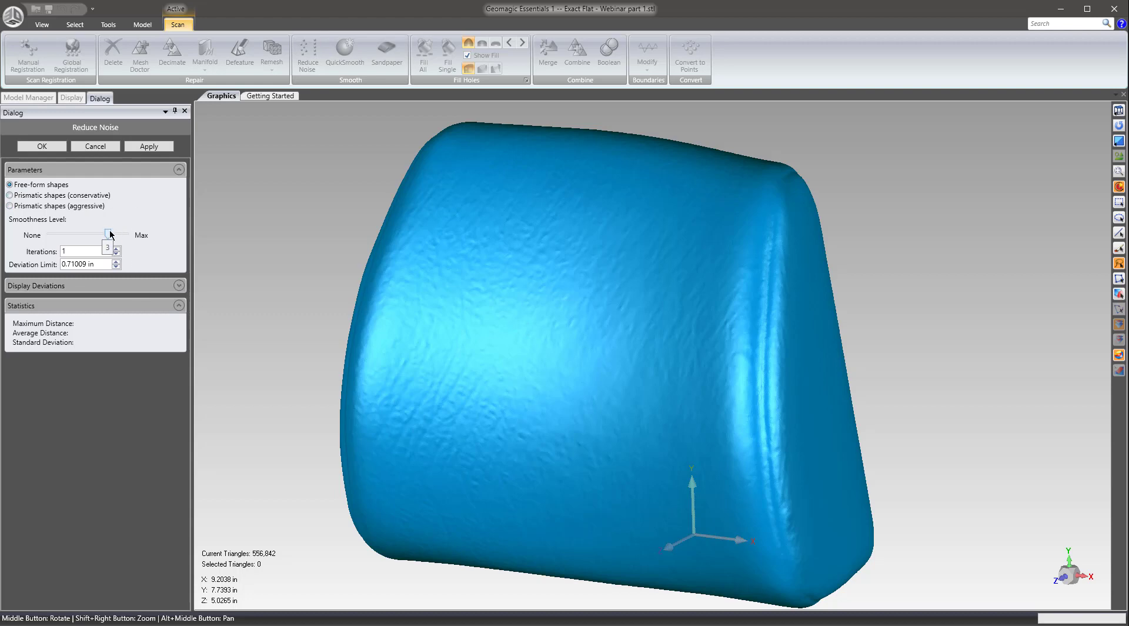
click(138, 146)
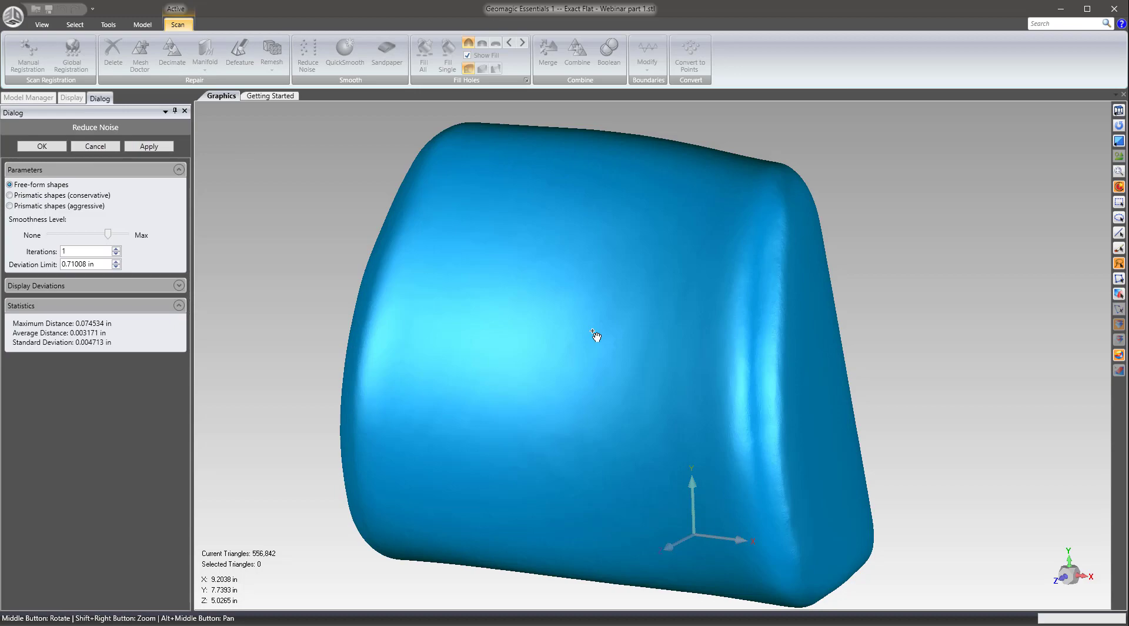
middle_drag(595, 336, 562, 266)
shift+right_drag(560, 264, 574, 127)
middle_drag(573, 127, 856, 421)
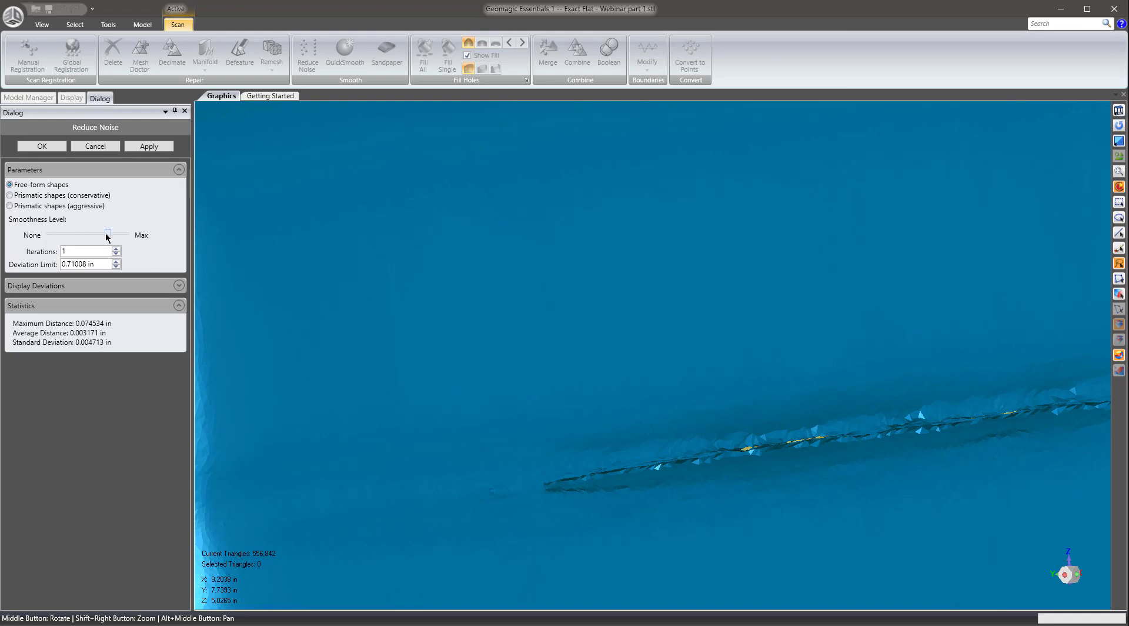
Step: Raise the noise reduction's smoothness level to Max, apply it and accept the result
drag(107, 237, 129, 236)
click(143, 148)
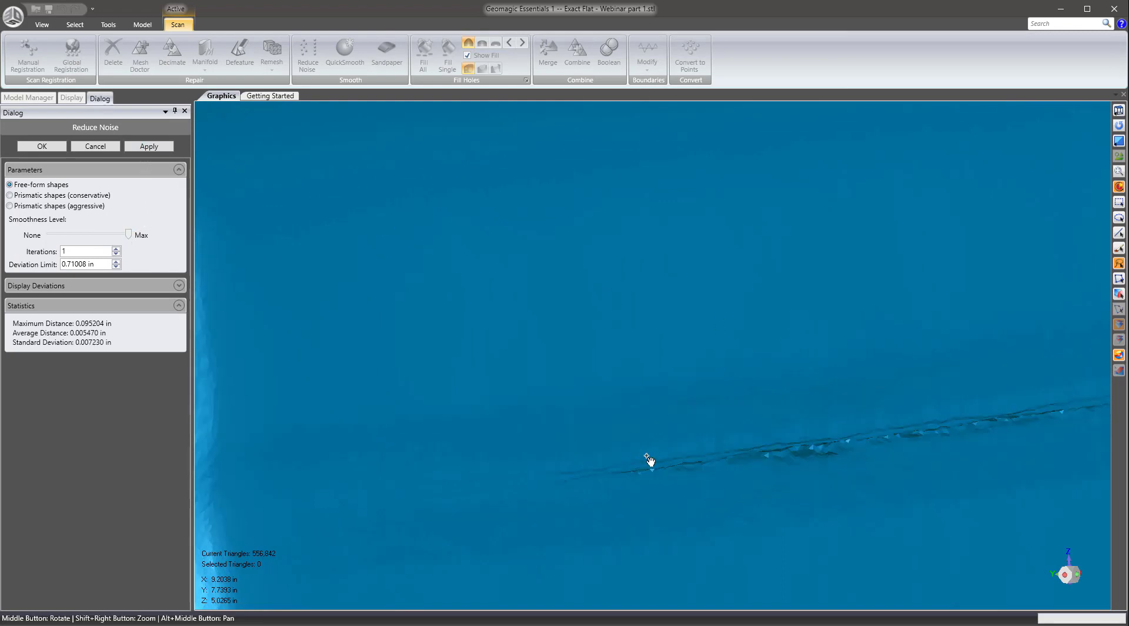
middle_drag(633, 454, 202, 224)
click(43, 146)
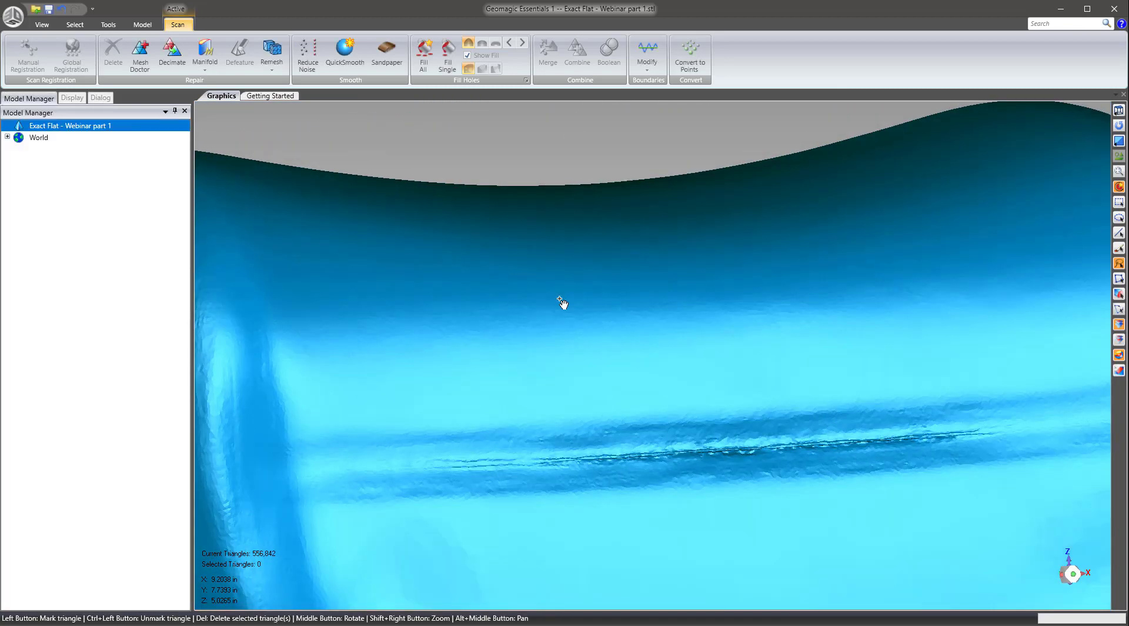
Step: Mark the triangles along the rough crease on the underside and remove the crease with Defeature
middle_drag(840, 325, 693, 378)
mouse_move(1048, 406)
mouse_down()
mouse_move(401, 463)
mouse_move(636, 493)
mouse_move(942, 464)
mouse_move(1068, 436)
mouse_up()
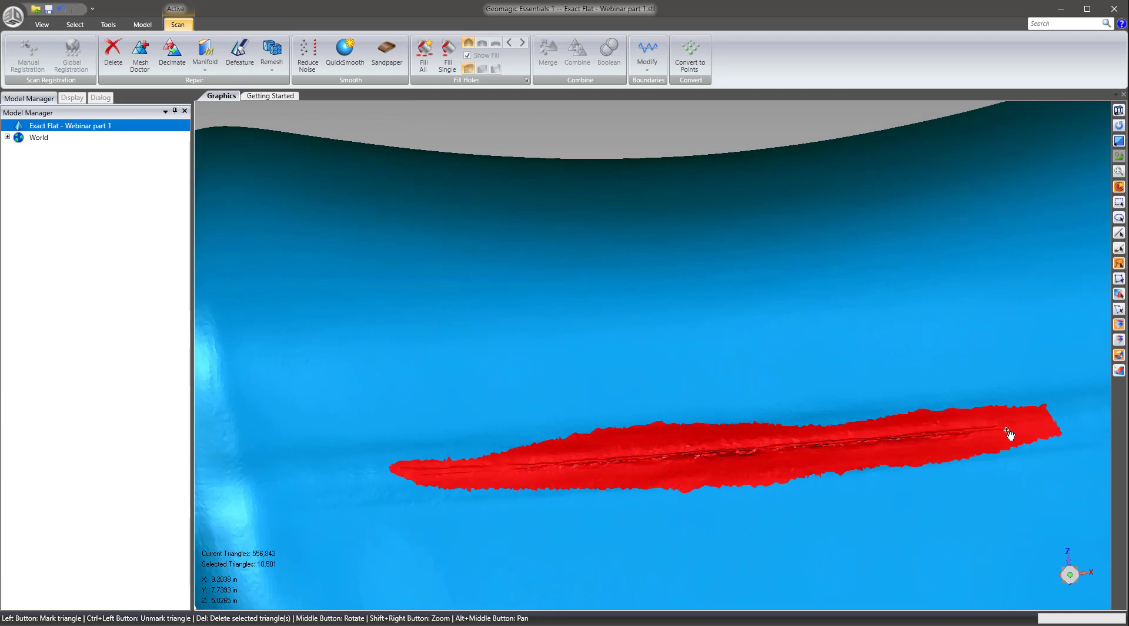
mouse_move(990, 416)
mouse_down()
mouse_move(469, 439)
mouse_move(411, 476)
mouse_move(589, 494)
mouse_up()
click(244, 54)
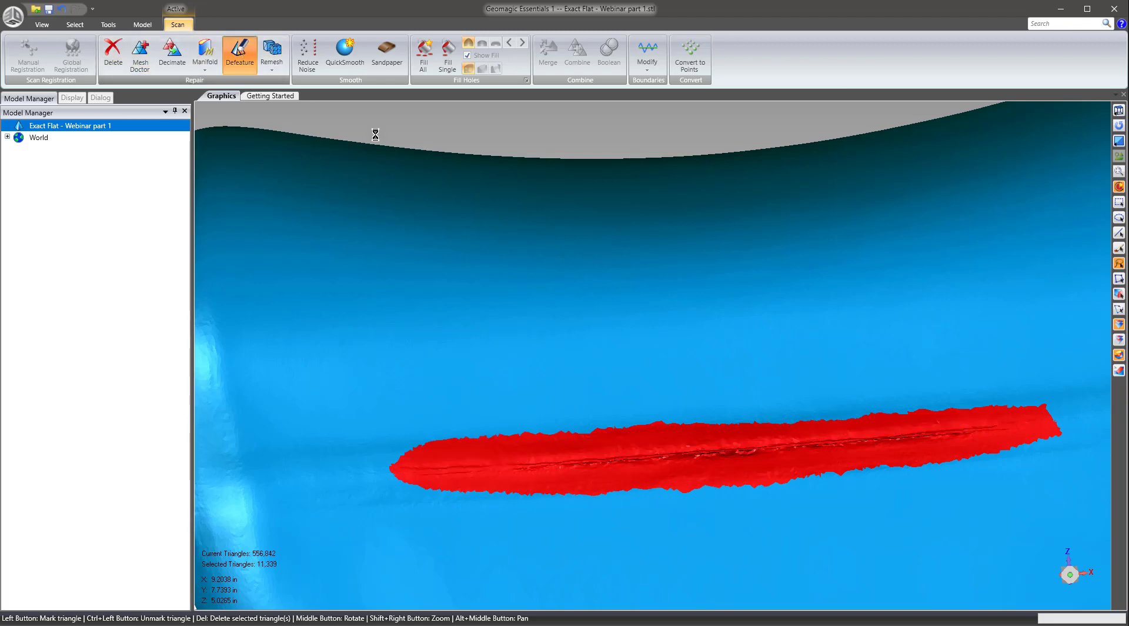
Step: Run Mesh Doctor on the whole headrest mesh and accept the analysis
scroll(670, 456, down, 3)
middle_drag(770, 391, 732, 123)
scroll(627, 416, down, 5)
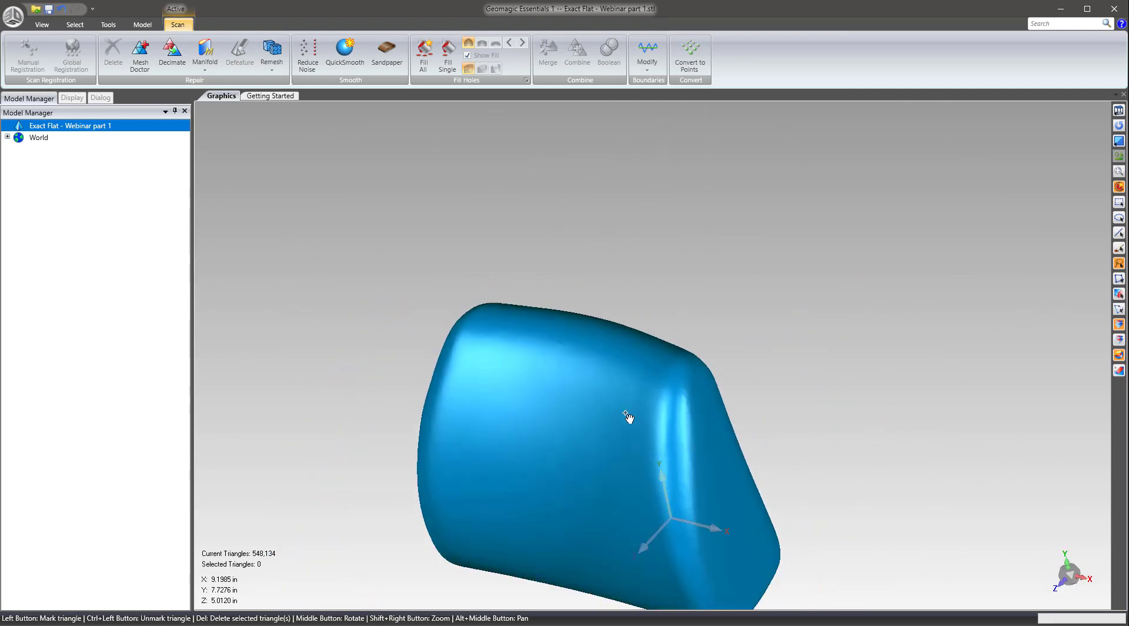
middle_drag(628, 416, 653, 425)
click(139, 52)
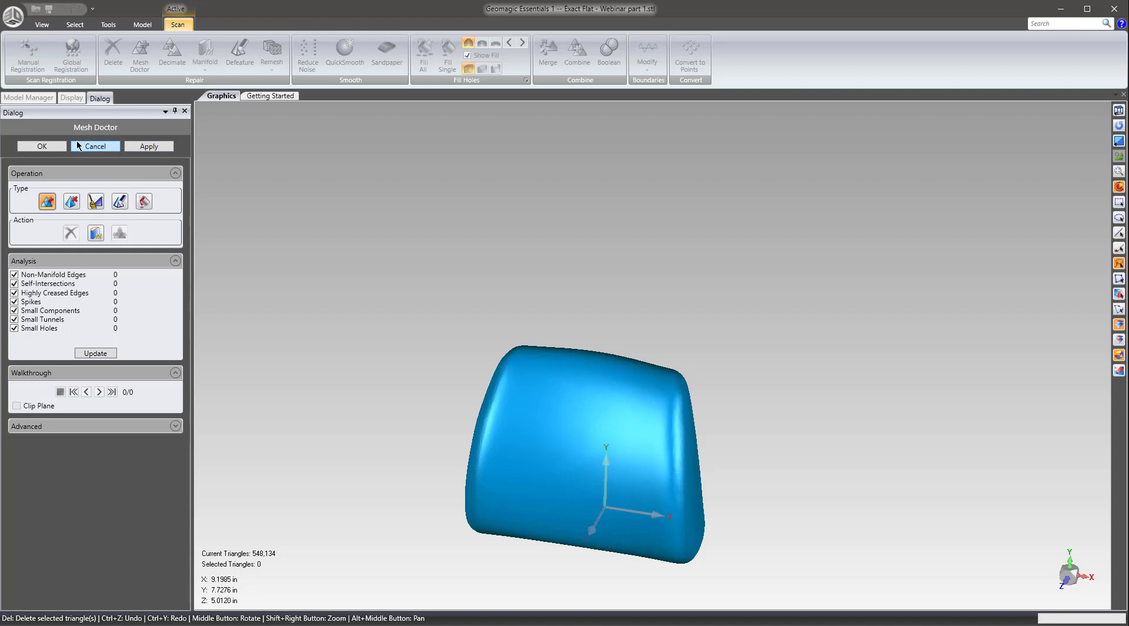
click(44, 147)
middle_drag(618, 478, 595, 528)
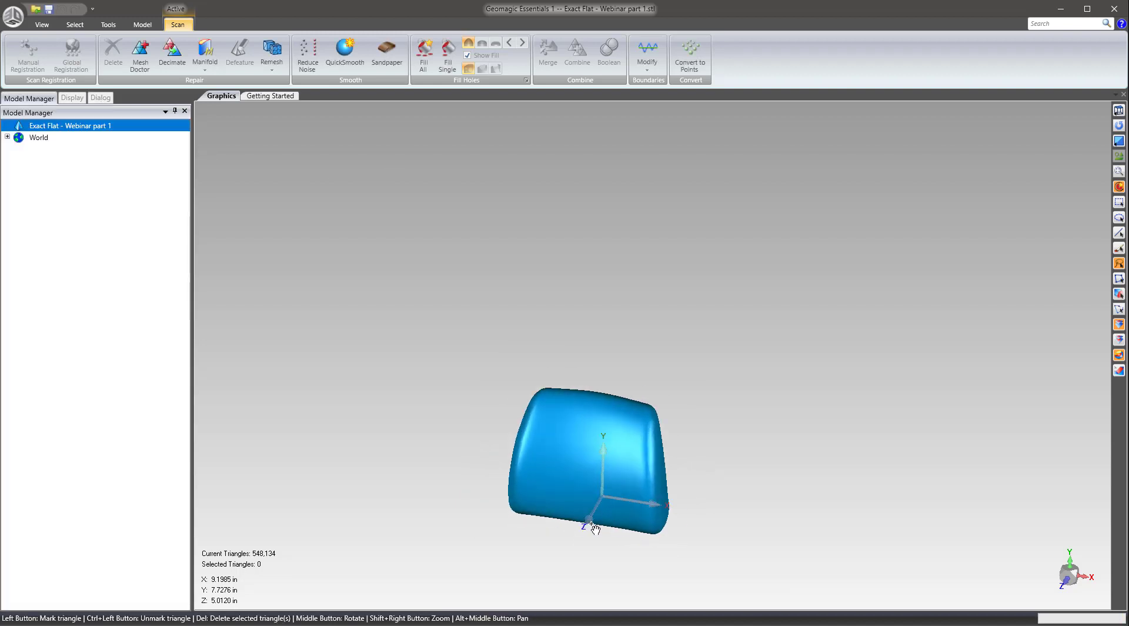
scroll(584, 511, up, 5)
middle_drag(605, 461, 617, 395)
middle_drag(598, 439, 589, 483)
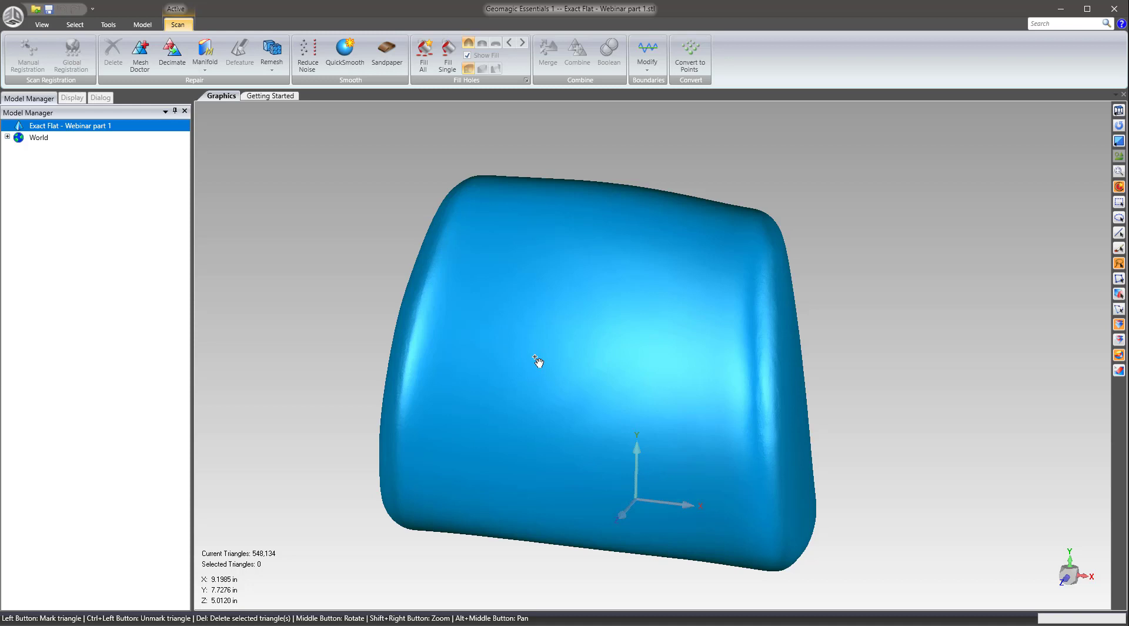
middle_drag(607, 310, 623, 343)
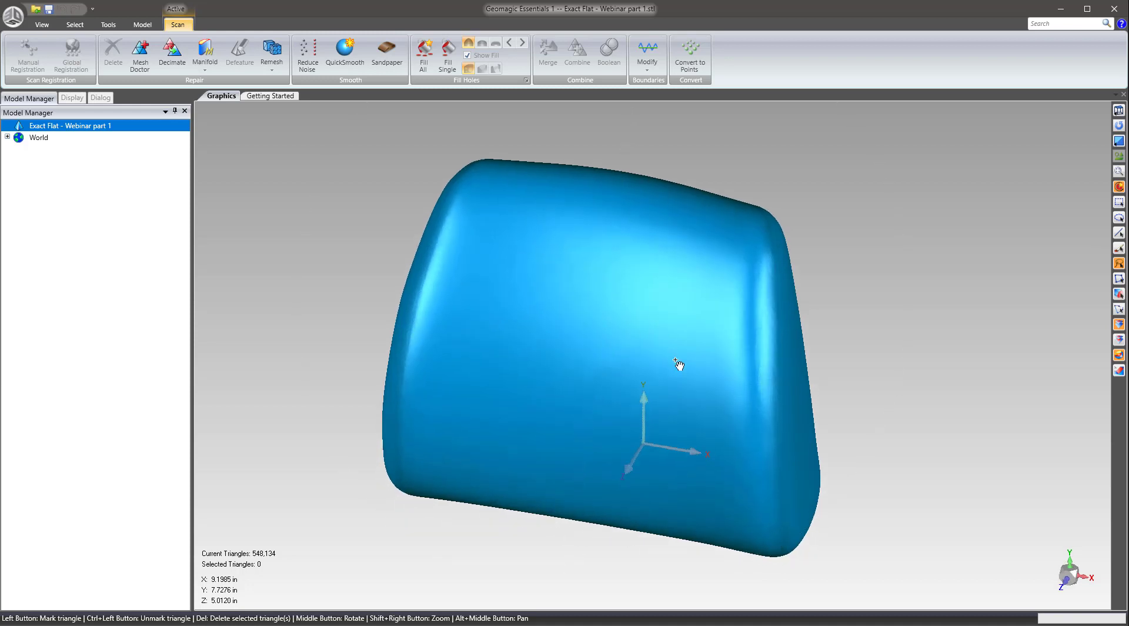
middle_drag(678, 366, 668, 328)
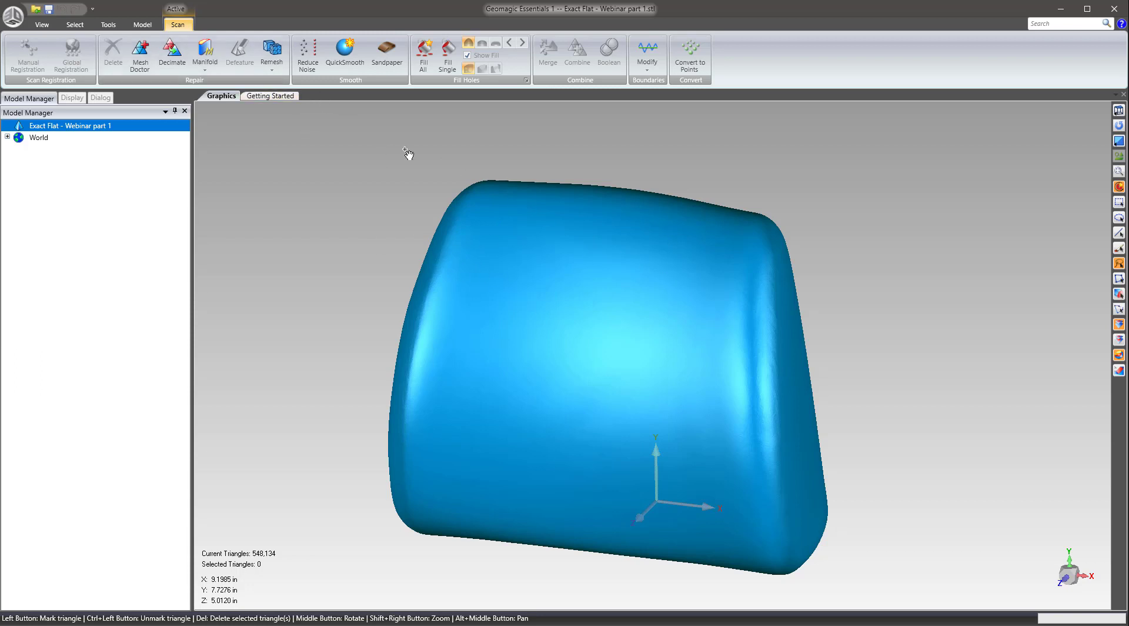
Step: Start drawing projected curves and draw one along the underside crease from end to end through a midpoint
middle_drag(673, 305, 579, 159)
click(142, 24)
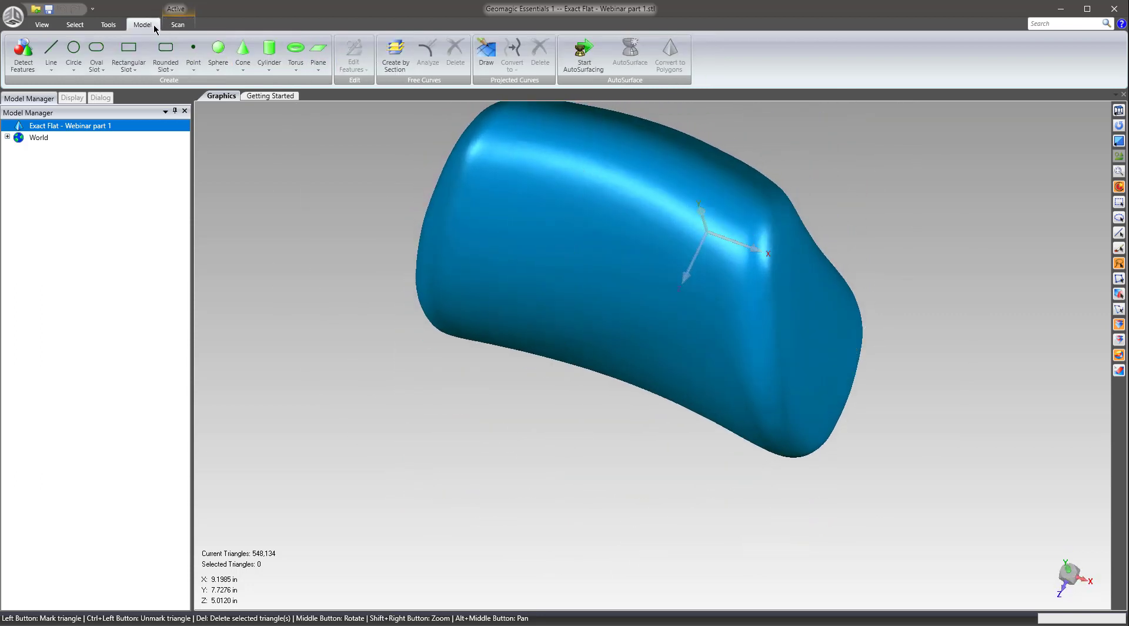
click(485, 53)
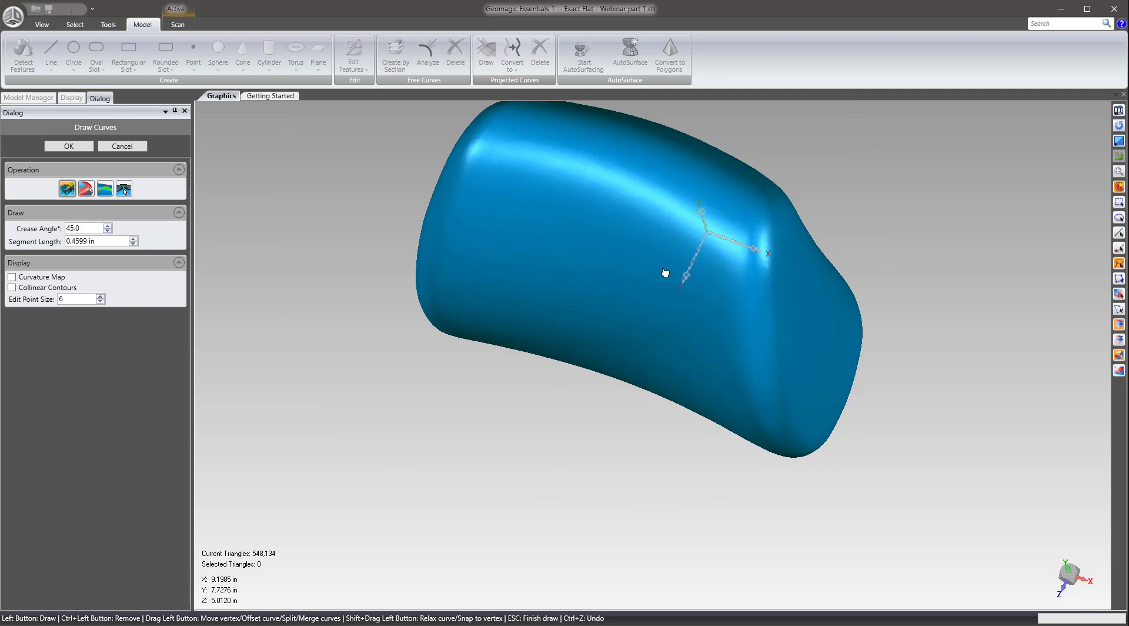
mouse_move(666, 270)
middle_down()
mouse_move(454, 184)
mouse_move(592, 229)
mouse_move(689, 224)
middle_up()
scroll(690, 223, up, 3)
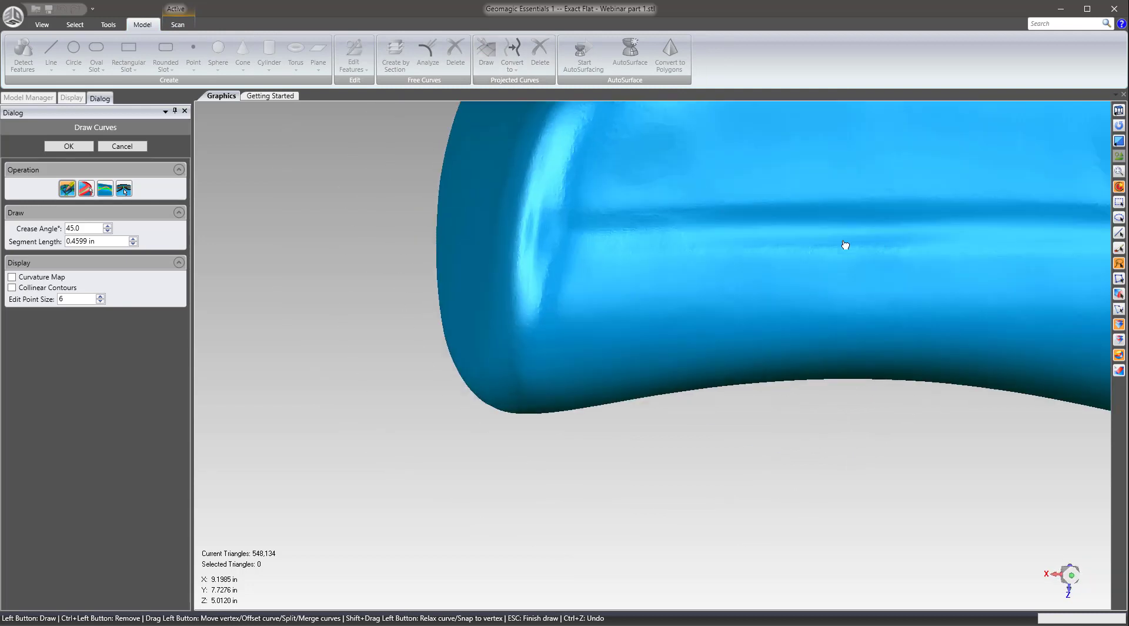
click(540, 236)
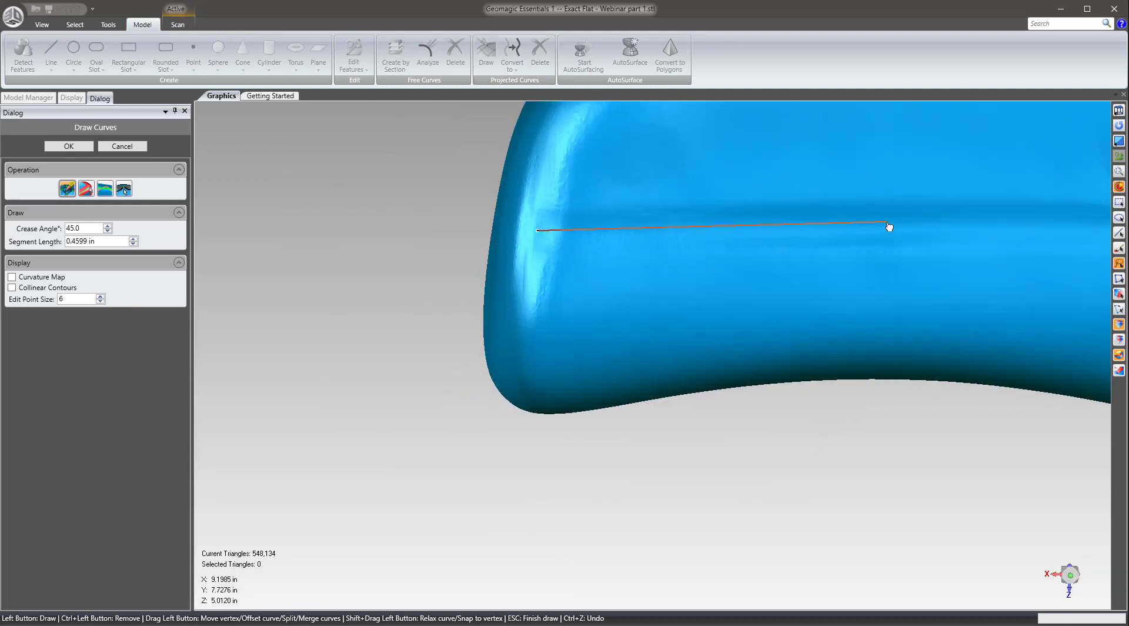
scroll(829, 229, down, 3)
scroll(974, 239, up, 3)
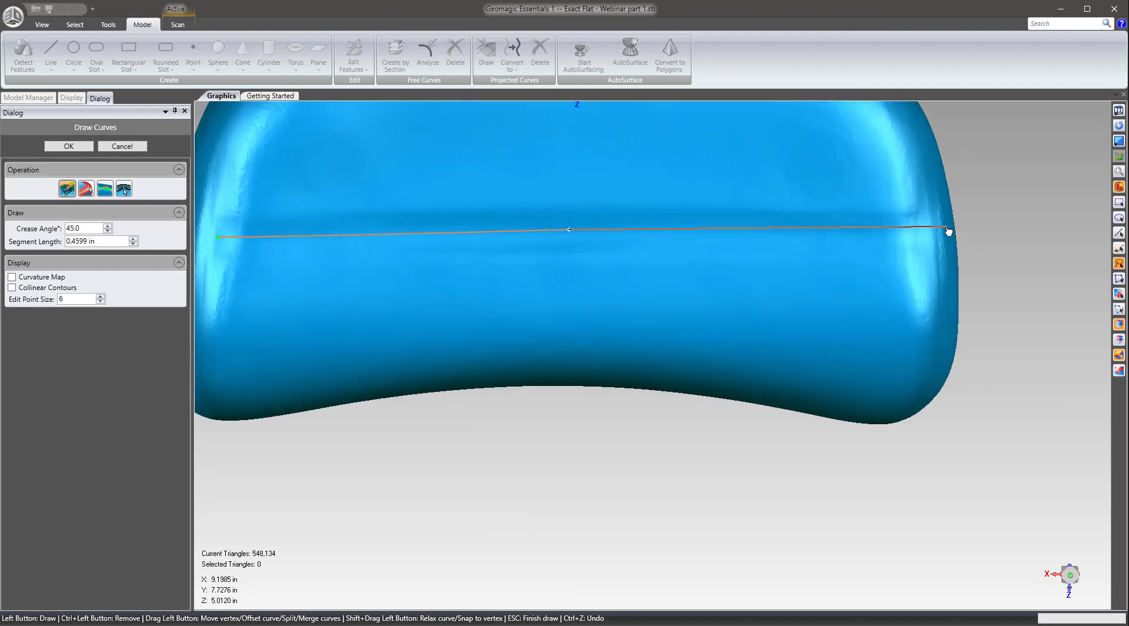
right_click(934, 227)
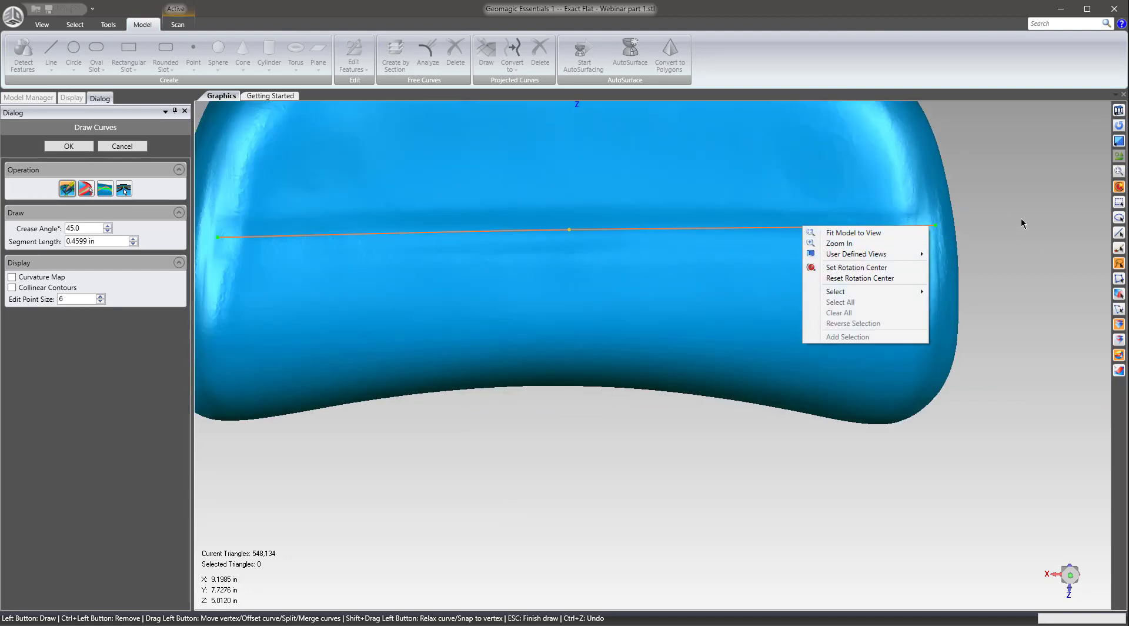
scroll(1000, 247, down, 3)
click(1024, 255)
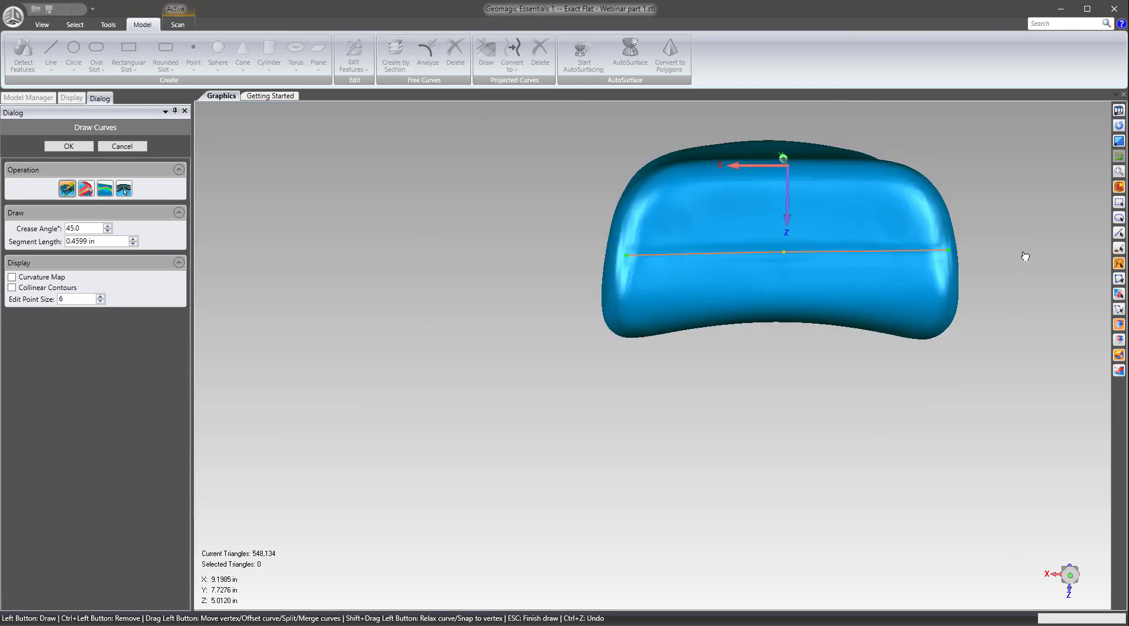
Step: Draw a two-segment curve from one end of the crease curve around the adjoining rounded corner toward the back edge
middle_drag(1024, 254, 888, 284)
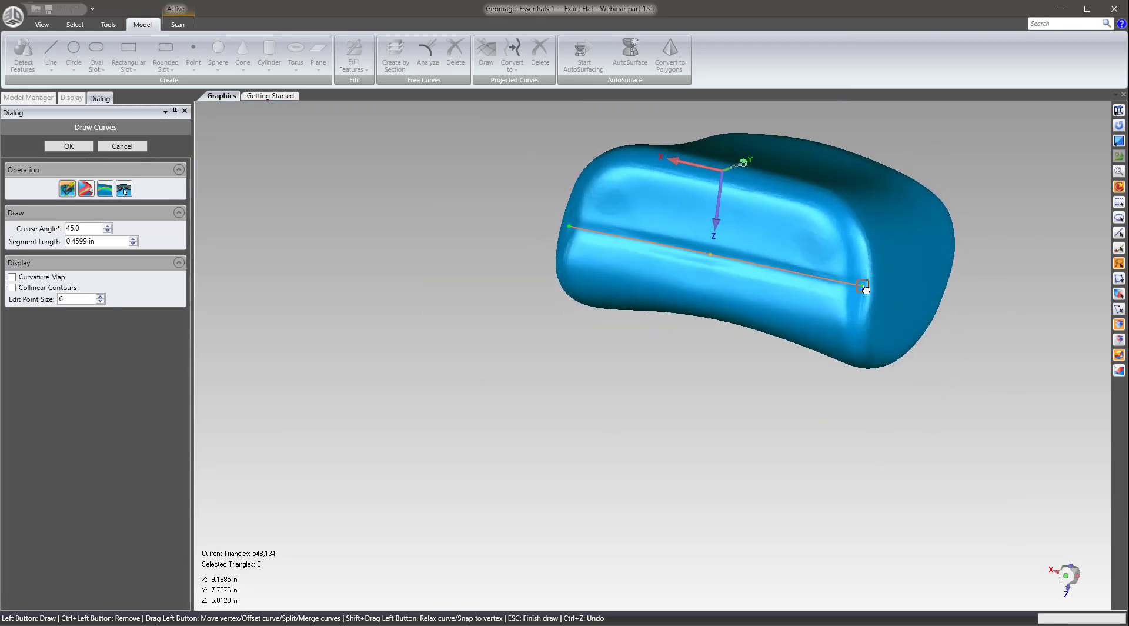
click(853, 235)
click(834, 204)
middle_drag(578, 257, 660, 324)
Step: Close the underside panel outline from the crease curve's other end, around the second corner and along the back edge
click(569, 226)
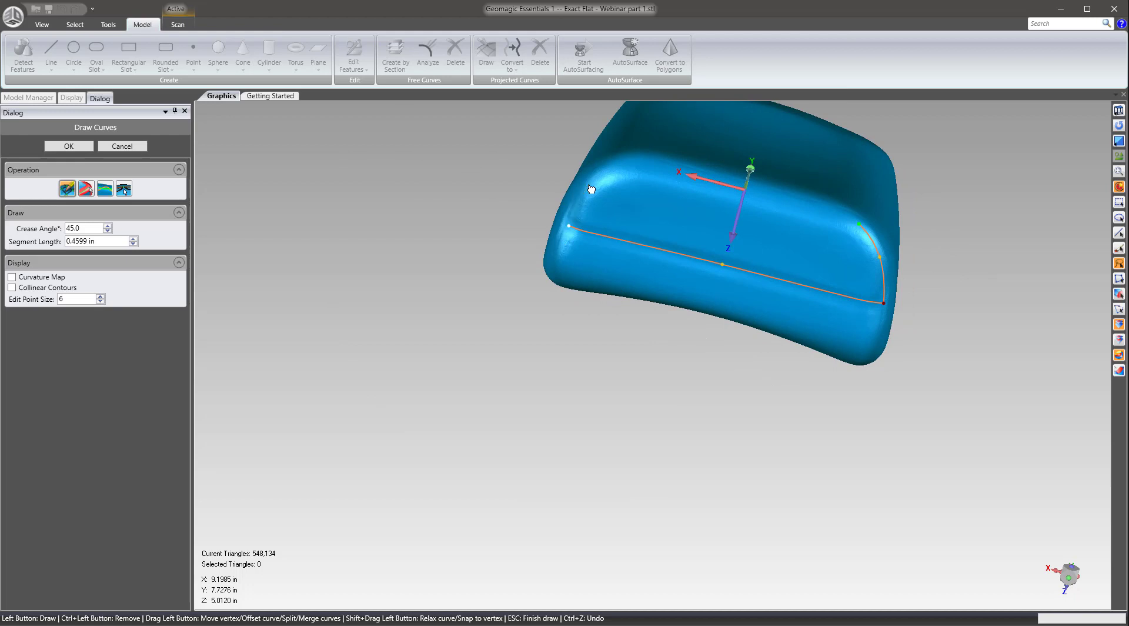
click(590, 182)
click(627, 167)
click(755, 192)
click(858, 225)
Step: Split the underside outline at its rounded corner point and smooth the transition between the two adjoining curves
scroll(627, 171, up, 5)
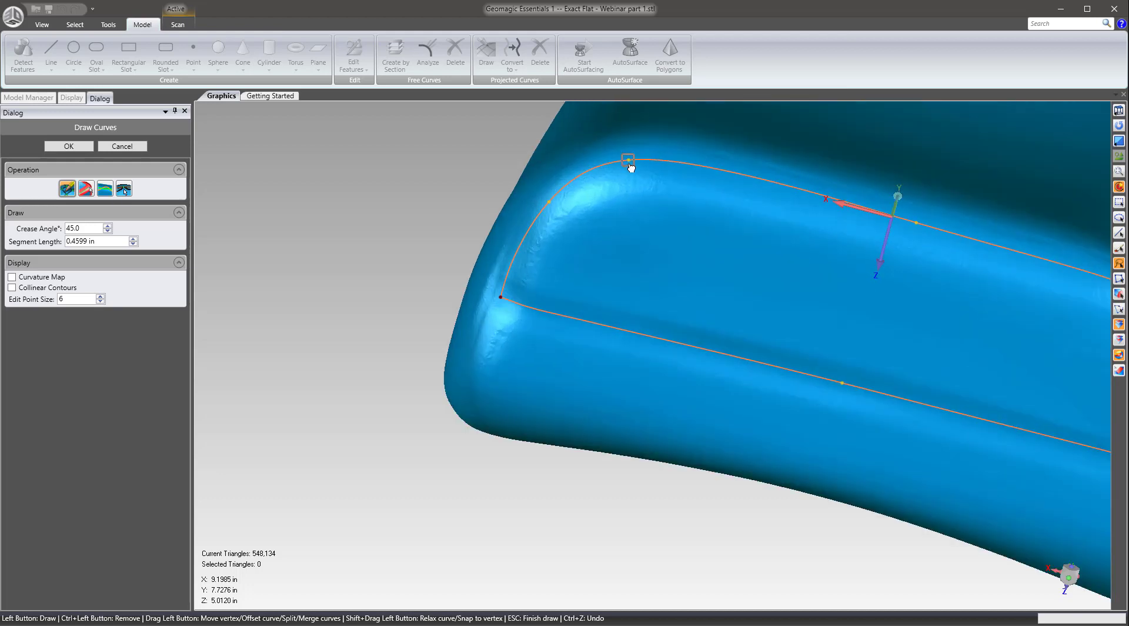
click(629, 163)
scroll(622, 161, up, 3)
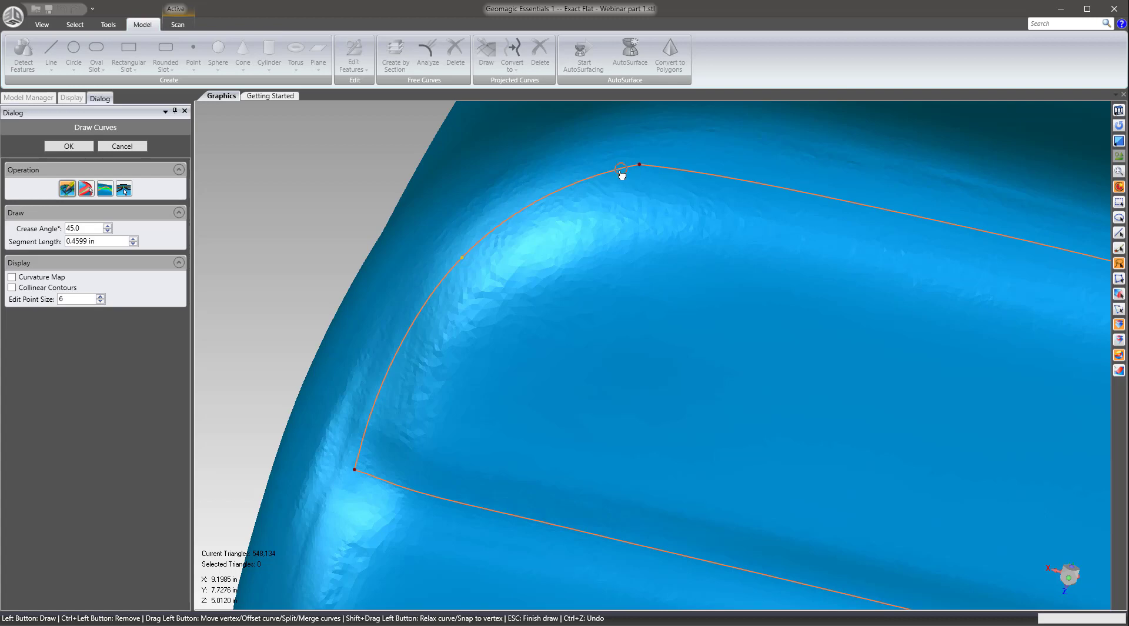
drag(621, 170, 654, 170)
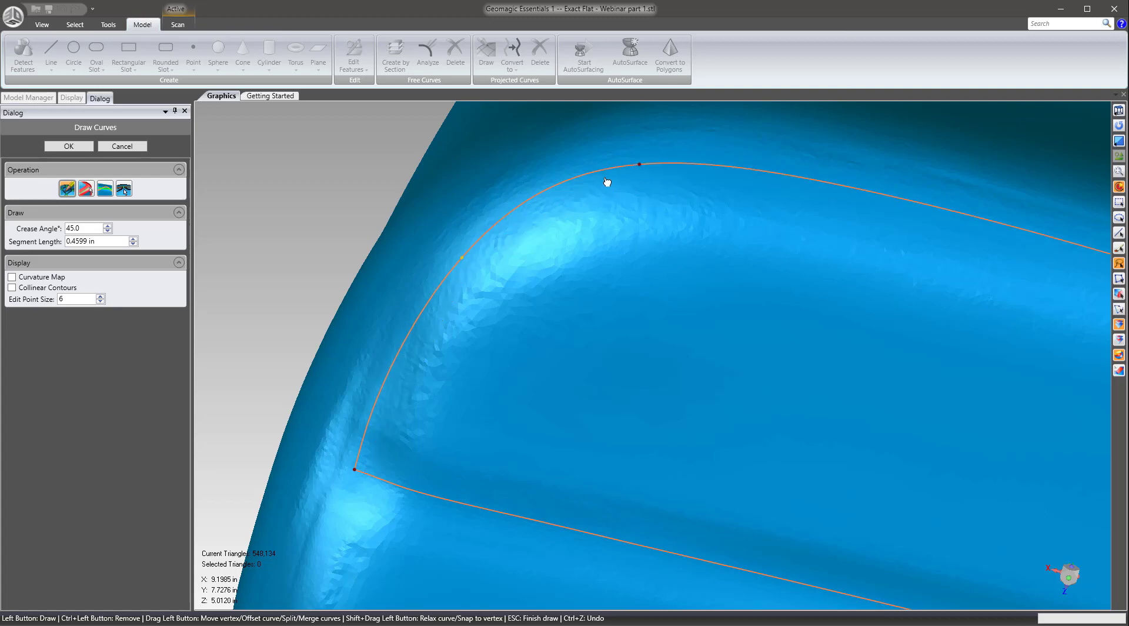
Step: Draw a curve from the smoothed corner point up that side of the back face to its upper corner
scroll(613, 180, down, 5)
right_drag(701, 270, 741, 124)
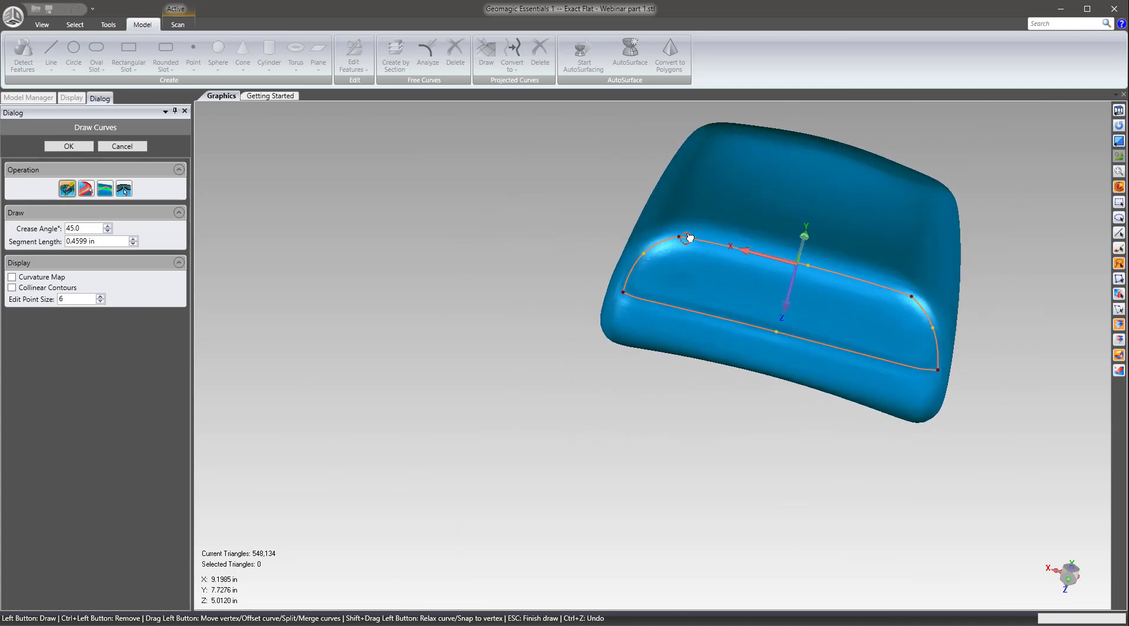
middle_drag(734, 166, 725, 257)
click(675, 275)
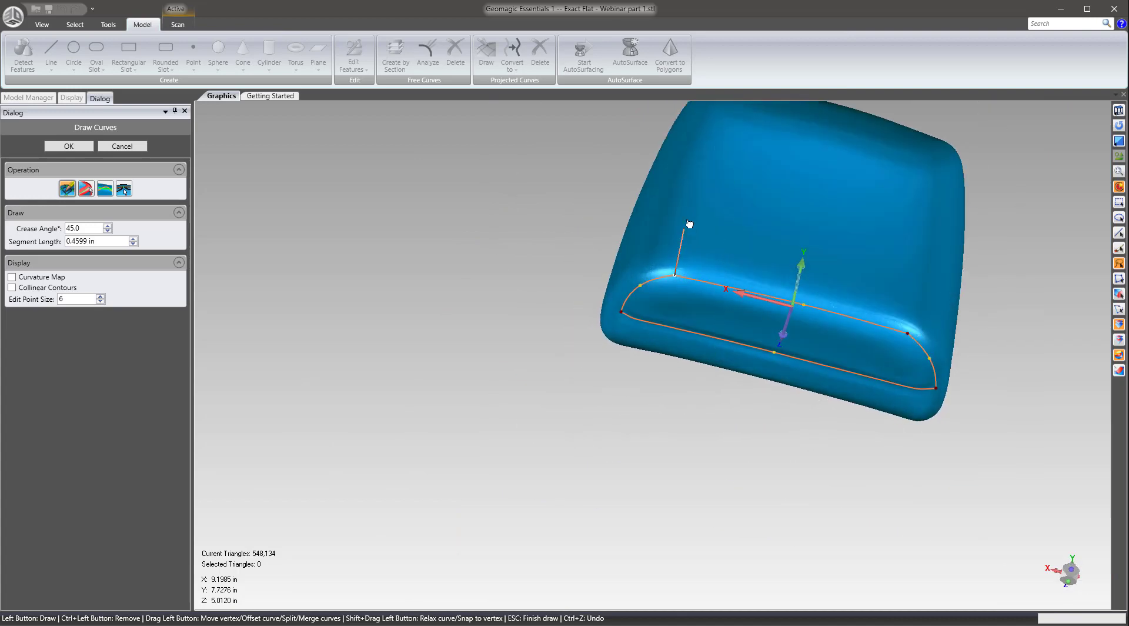
click(700, 173)
scroll(712, 177, down, 3)
scroll(717, 162, up, 4)
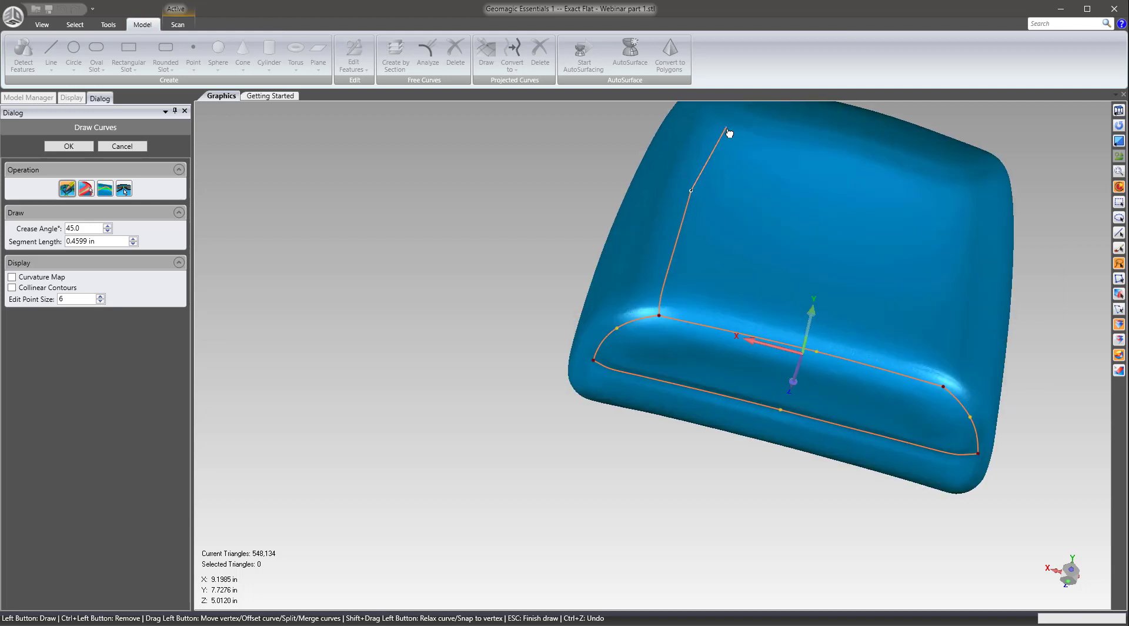
click(737, 118)
Step: Draw the matching curve up the opposite side of the back face and connect the upper ends of both curves
click(945, 387)
click(964, 302)
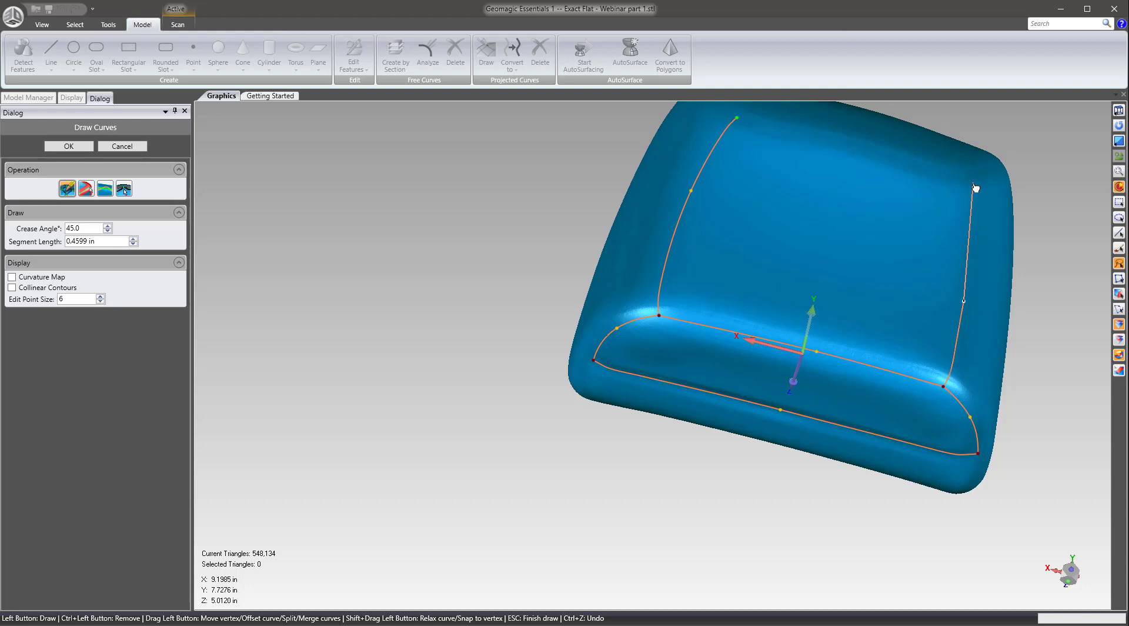
click(971, 182)
scroll(951, 233, down, 2)
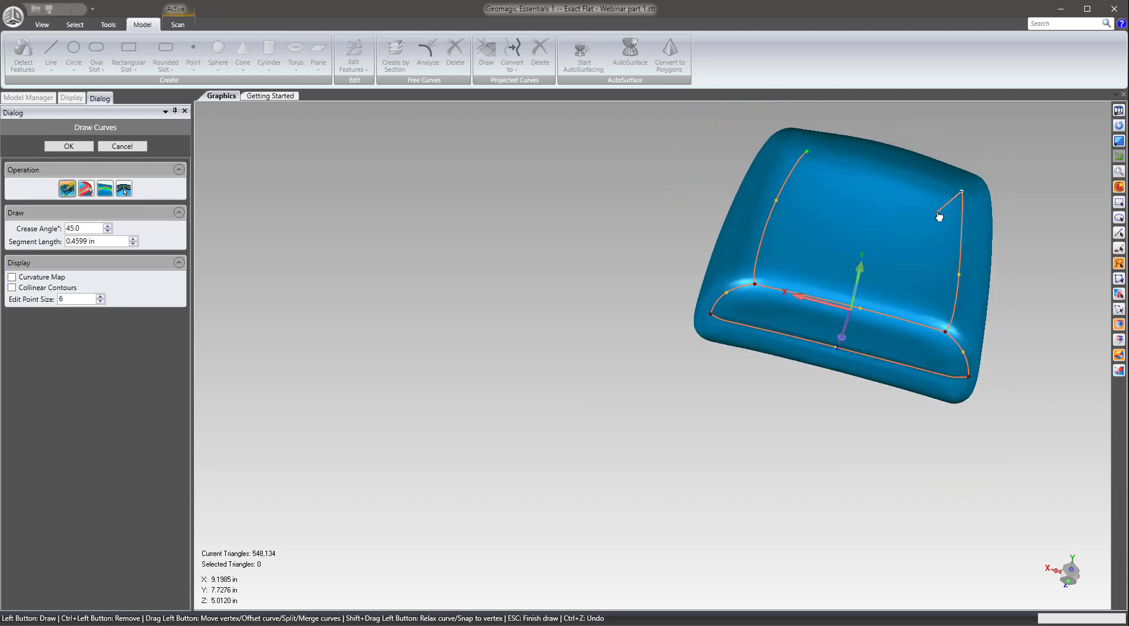
scroll(924, 168, up, 3)
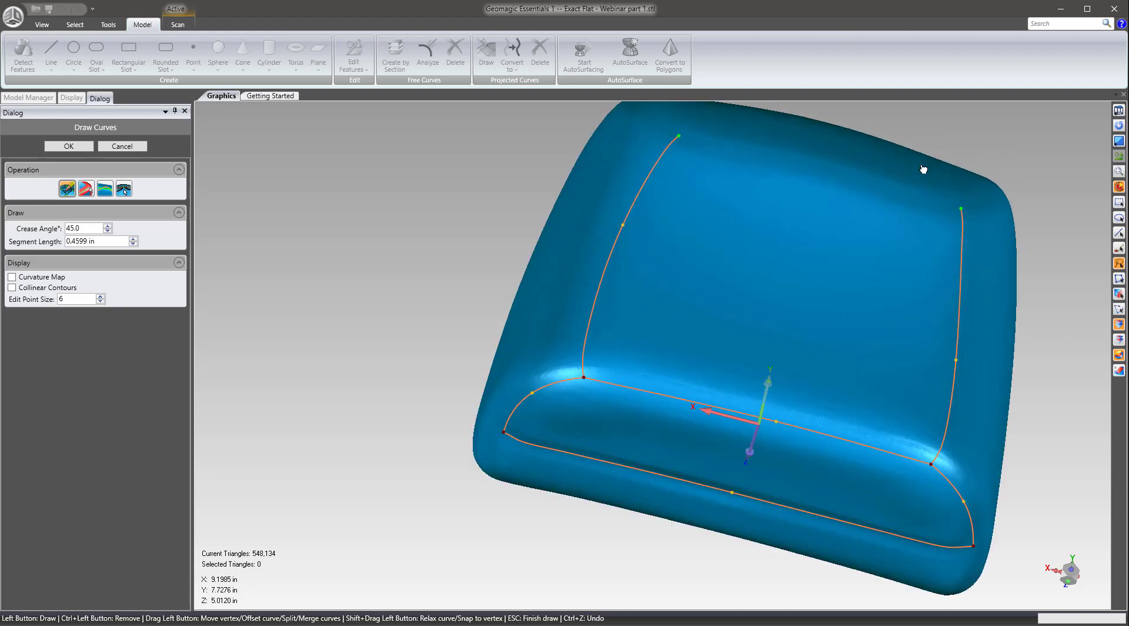
click(681, 137)
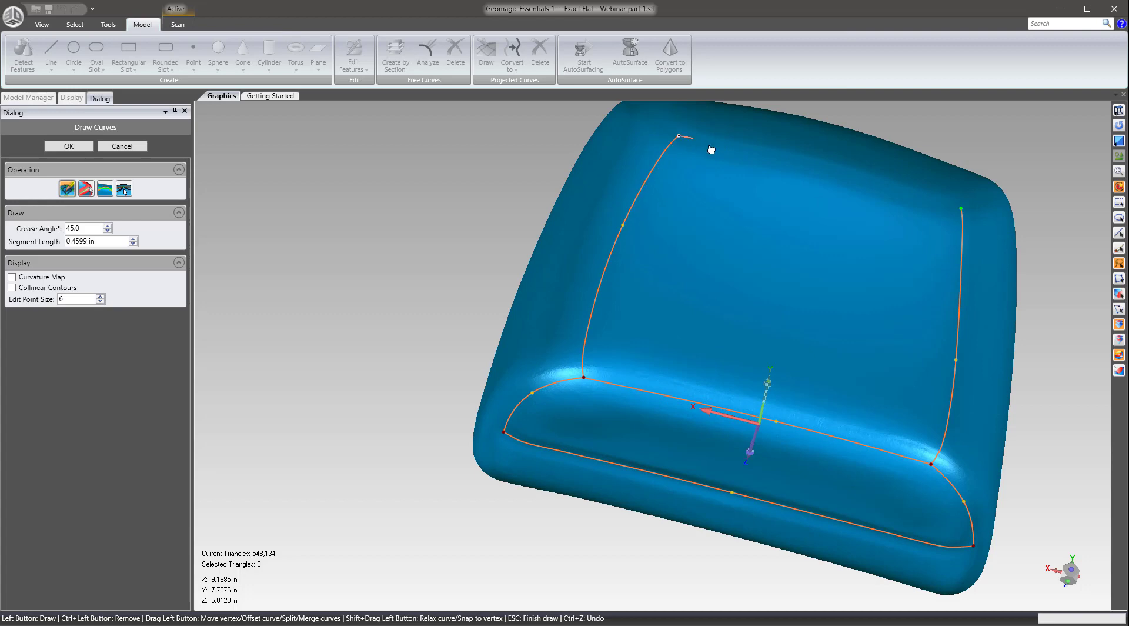
click(959, 208)
Step: Draw seam curves from the upper back corners over the top and down both side edges of the front face
middle_drag(916, 255, 735, 410)
click(747, 414)
click(735, 410)
click(672, 374)
middle_drag(670, 370, 412, 310)
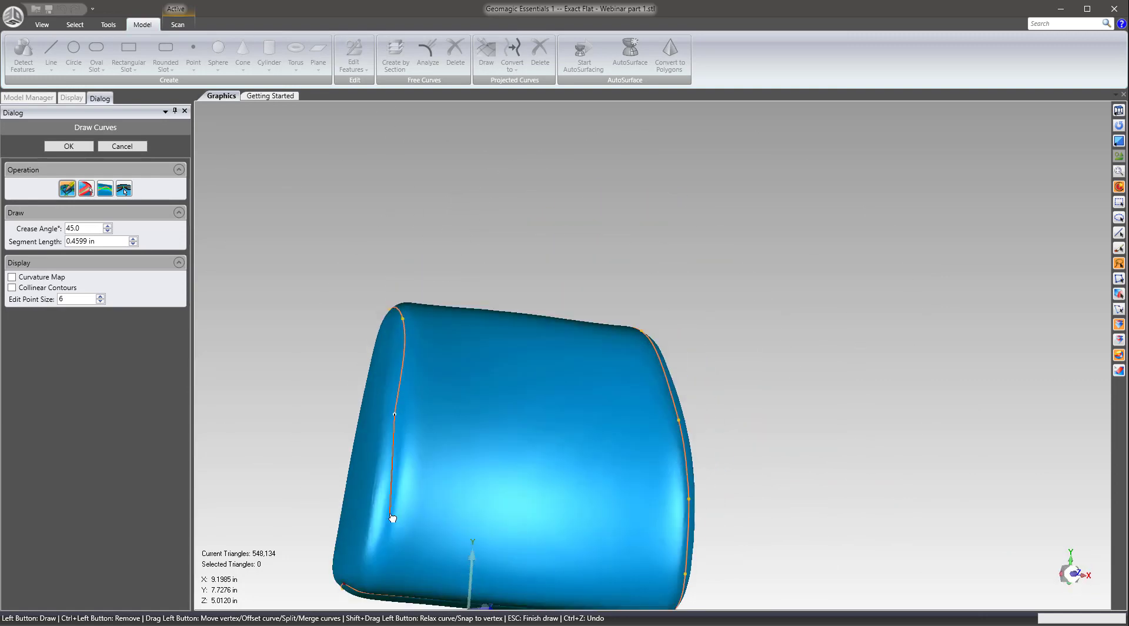
mouse_move(392, 517)
middle_down()
mouse_move(373, 530)
mouse_move(411, 505)
mouse_move(439, 346)
mouse_move(486, 534)
mouse_move(412, 411)
middle_up()
Step: Draw a seam curve across the upper edge of the front face, connecting the two side curves
scroll(411, 411, up, 3)
click(274, 303)
click(428, 308)
click(581, 377)
middle_drag(581, 377, 776, 393)
Step: Adjust the curve points where the top seam meets both side curves, and accept the drawn curves
drag(766, 383, 770, 390)
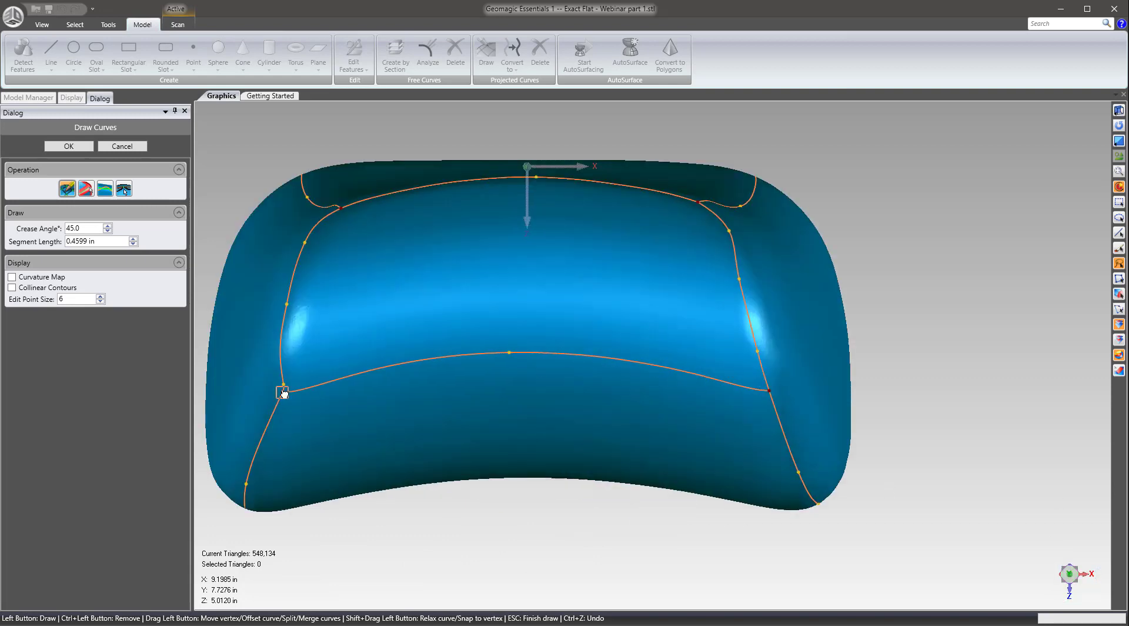
scroll(283, 391, up, 3)
drag(278, 400, 292, 397)
scroll(354, 408, down, 4)
scroll(582, 283, down, 1)
mouse_move(588, 265)
middle_down()
mouse_move(592, 285)
mouse_move(588, 179)
mouse_move(530, 317)
middle_up()
click(76, 147)
Step: Convert all projected curves on the headrest mesh to boundaries
scroll(500, 402, up, 3)
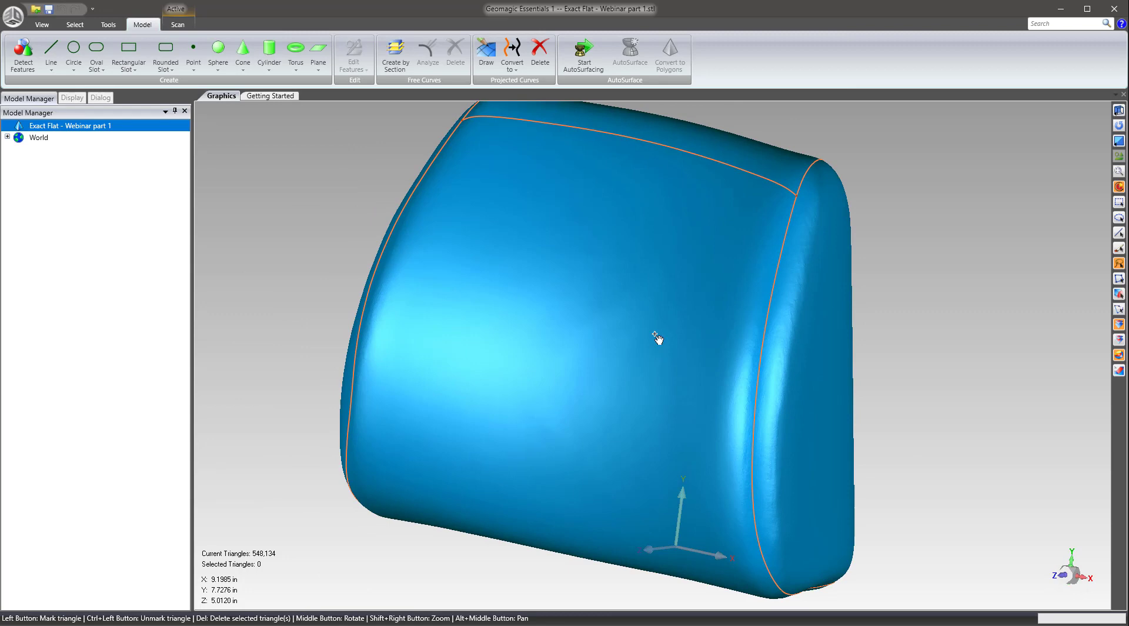
scroll(657, 336, down, 2)
middle_drag(681, 315, 647, 303)
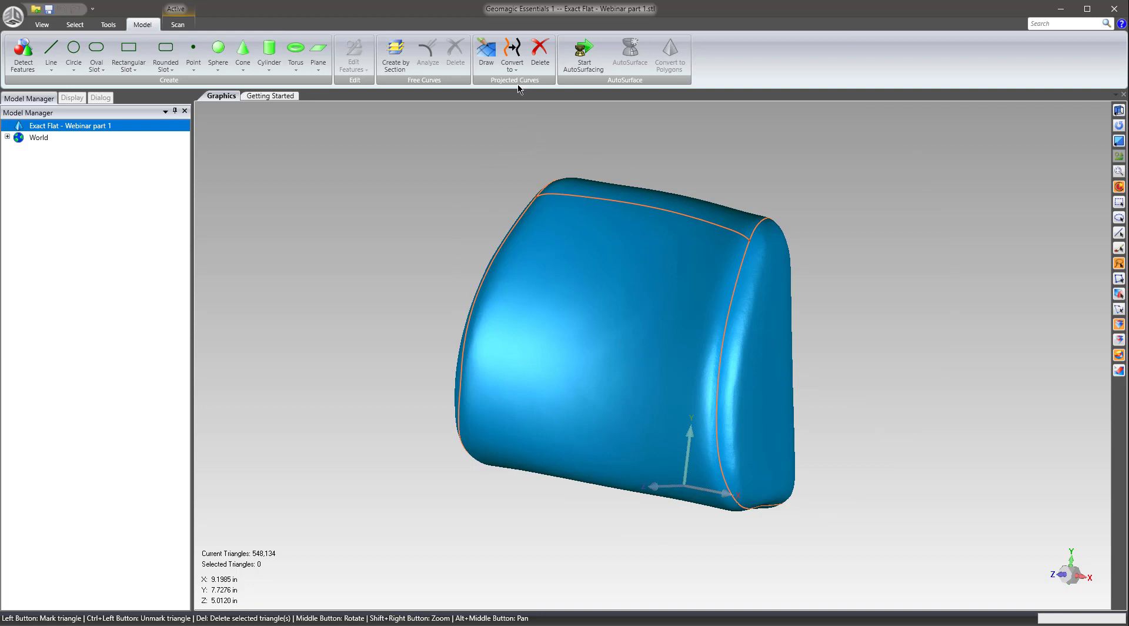
click(512, 64)
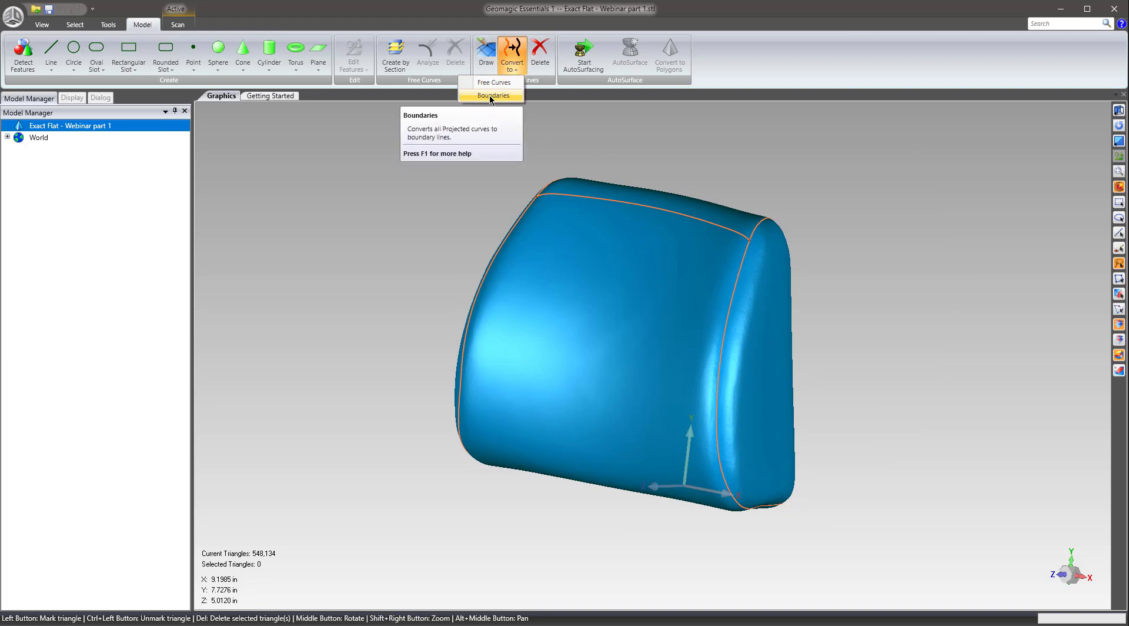
click(492, 95)
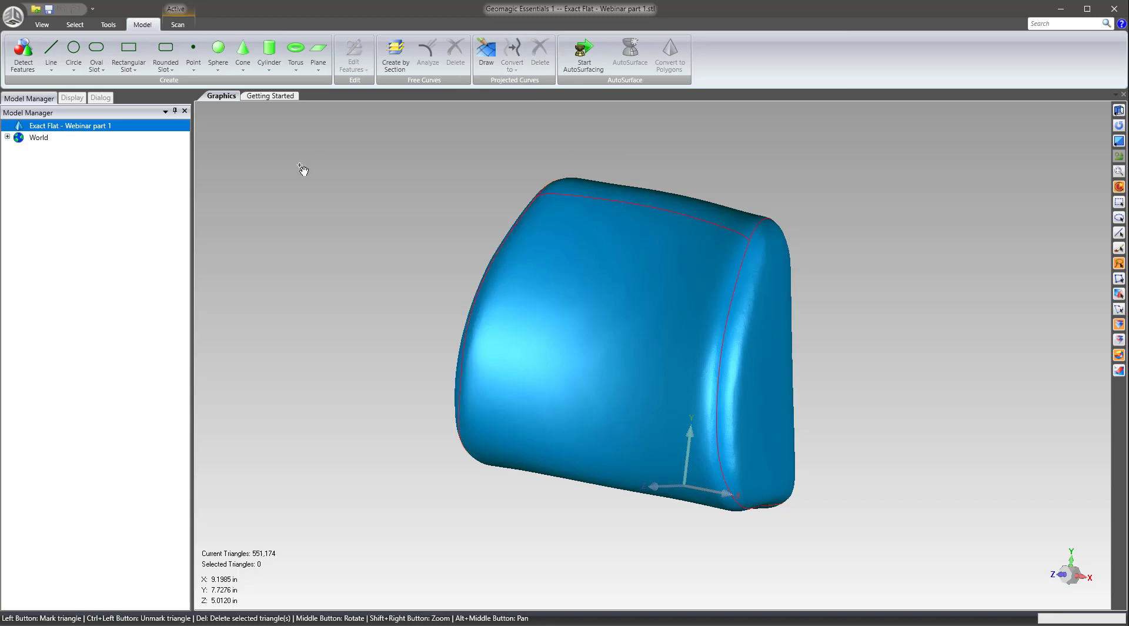
Step: Examine the boundary lines dividing the headrest's front, top and side panels
middle_drag(301, 169, 612, 254)
middle_drag(530, 221, 612, 268)
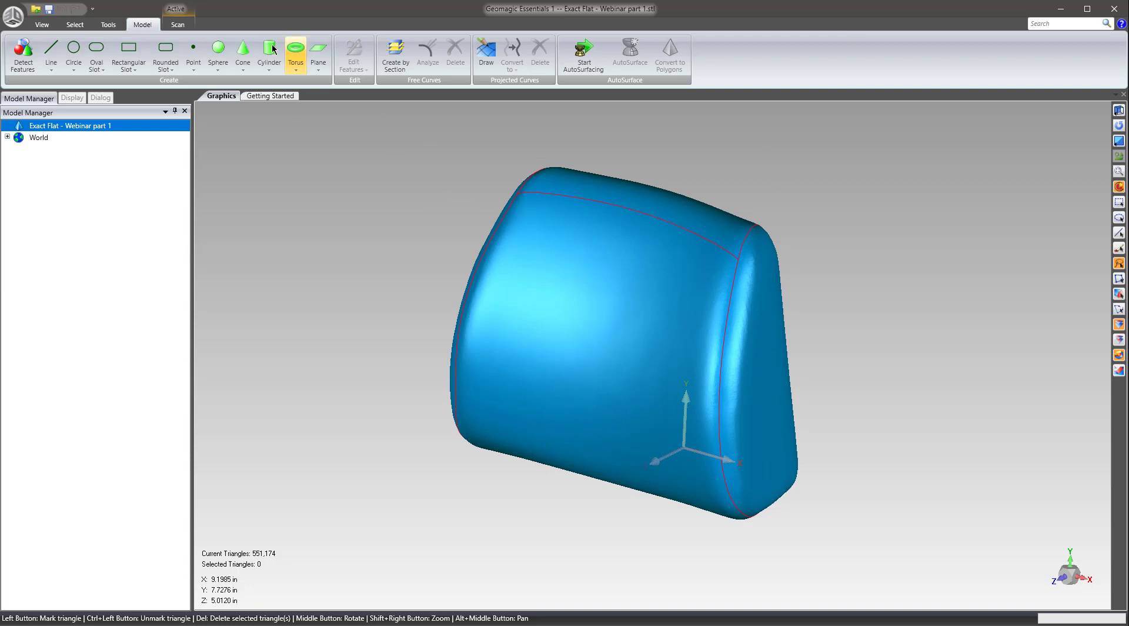
scroll(680, 300, up, 3)
middle_drag(677, 274, 683, 276)
scroll(683, 277, down, 3)
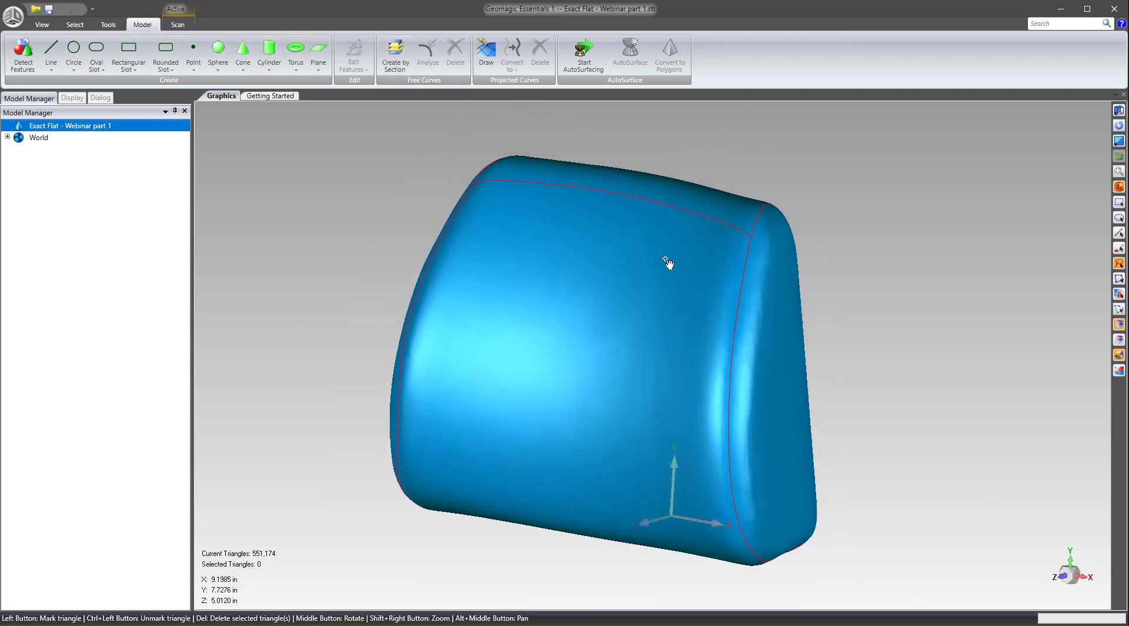
middle_drag(686, 346, 905, 245)
middle_drag(690, 286, 696, 326)
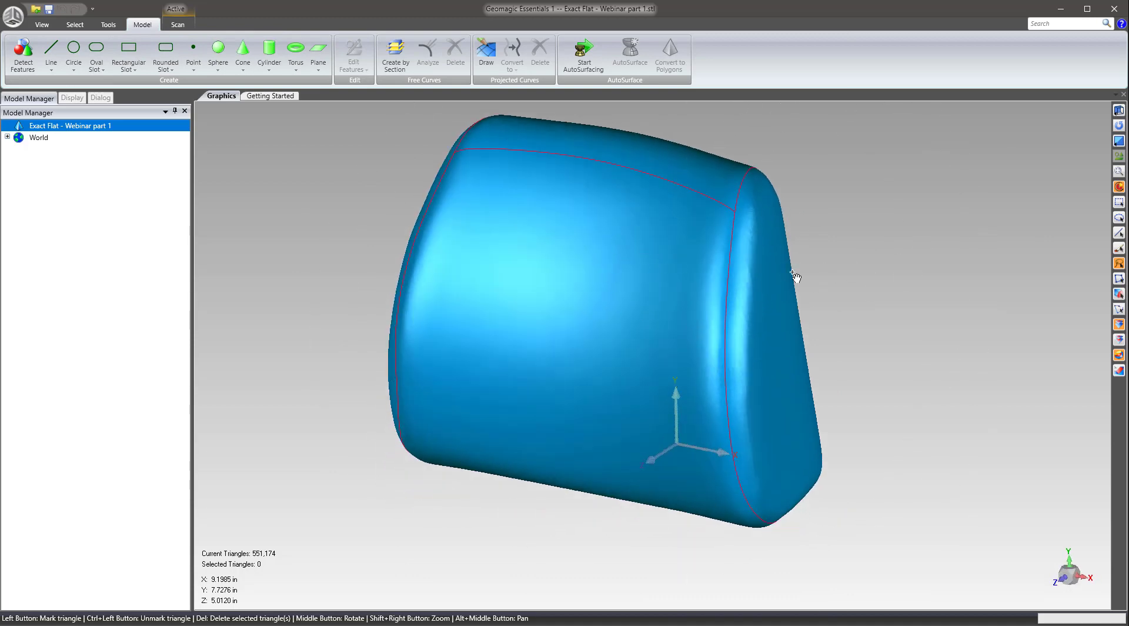
mouse_move(606, 227)
middle_down()
mouse_move(613, 220)
mouse_move(594, 214)
middle_up()
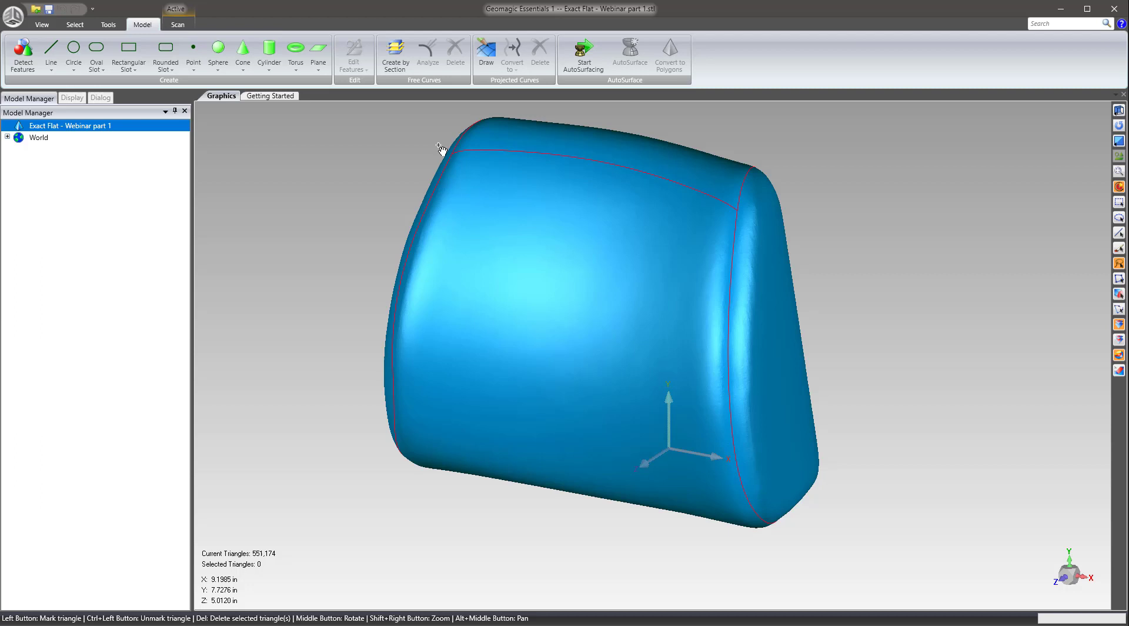
middle_drag(443, 152, 478, 180)
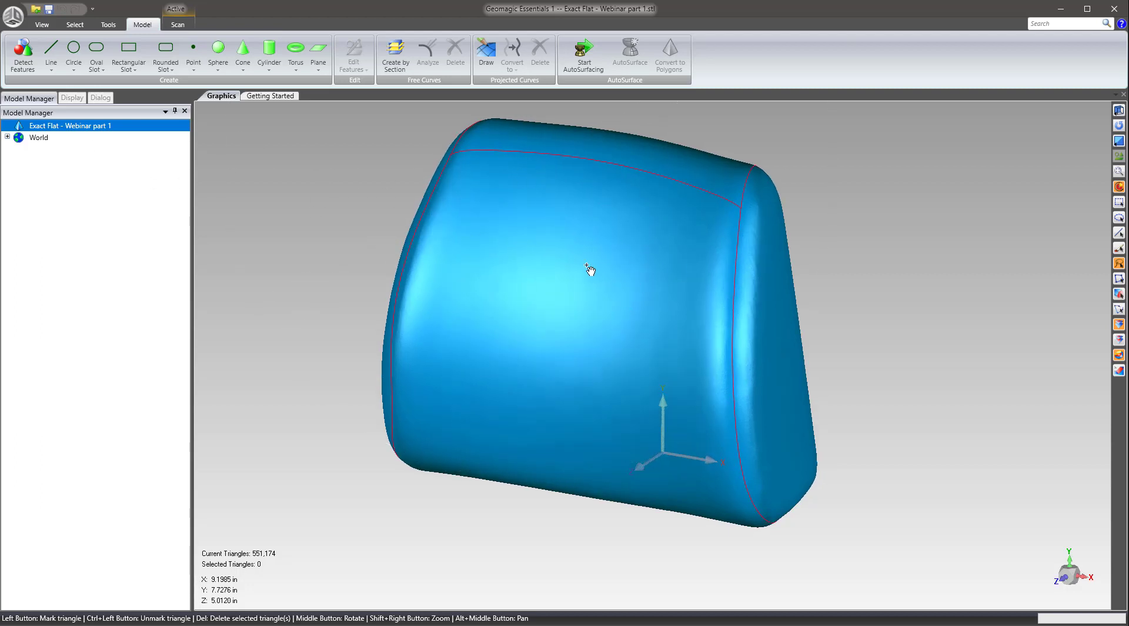
Step: Clear the trial triangle selection on the front face and duplicate the Exact Flat - Webinar part 1 mesh
drag(588, 269, 568, 283)
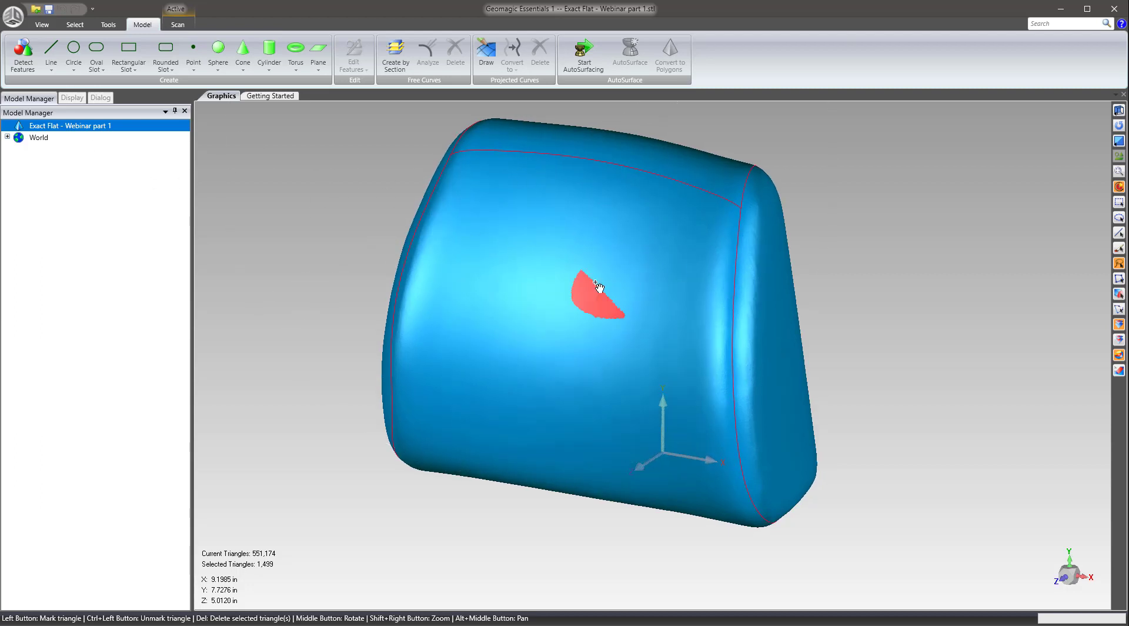
click(263, 194)
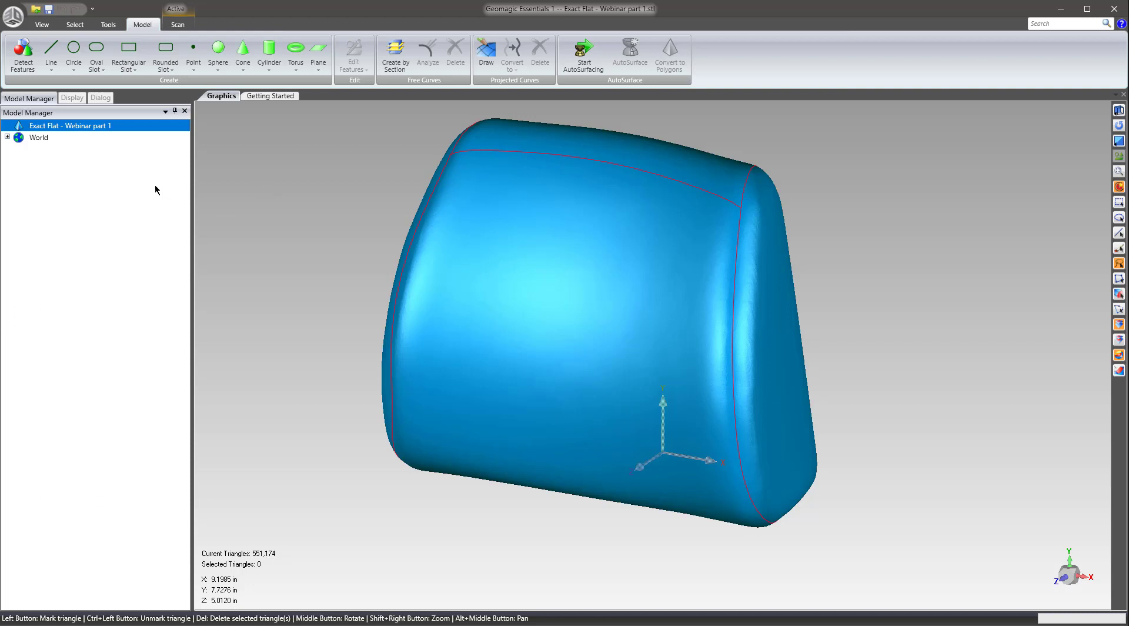
right_click(69, 127)
click(14, 196)
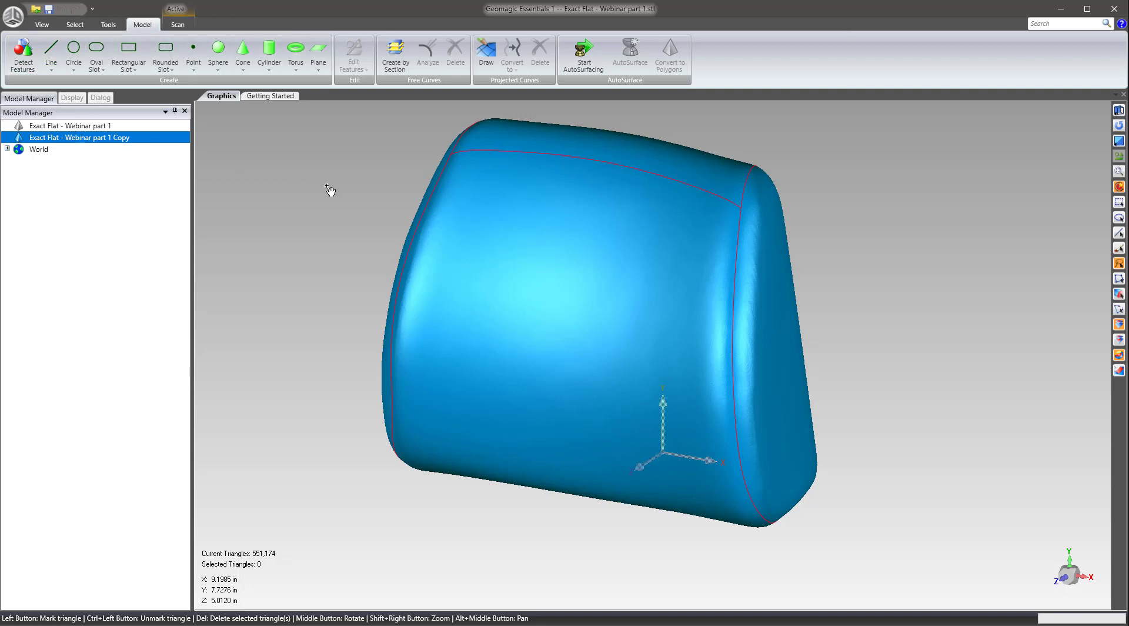
Step: Select the whole front panel bounded by the seams in the copy, reverse the selection and delete the remaining triangles
mouse_move(518, 273)
mouse_down()
mouse_move(537, 321)
mouse_move(545, 280)
mouse_up()
right_click(577, 278)
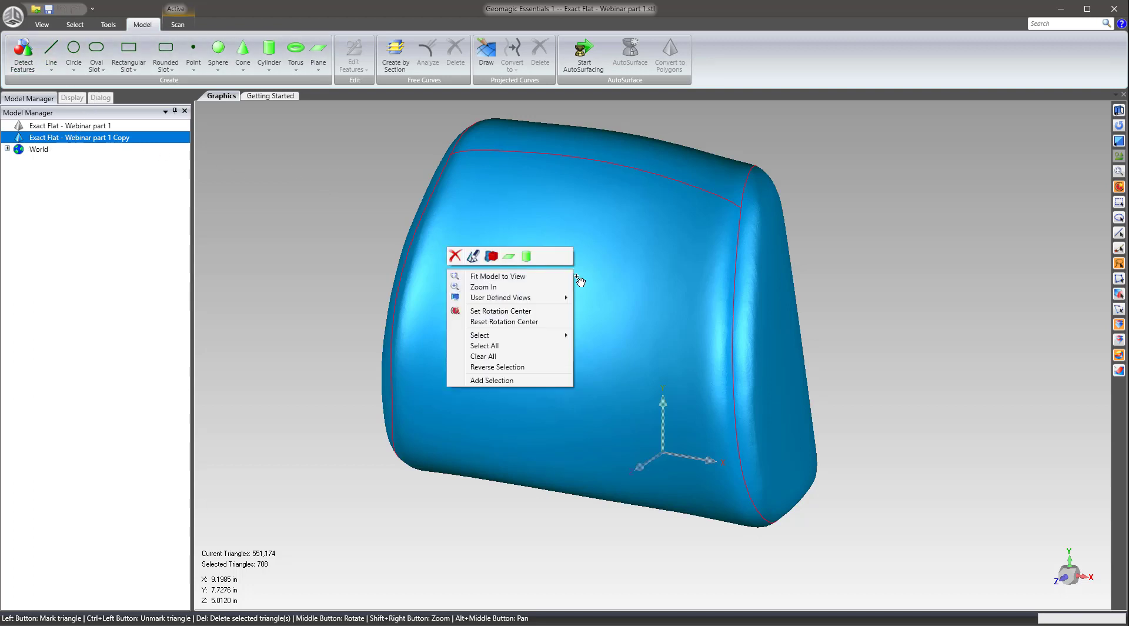
click(491, 256)
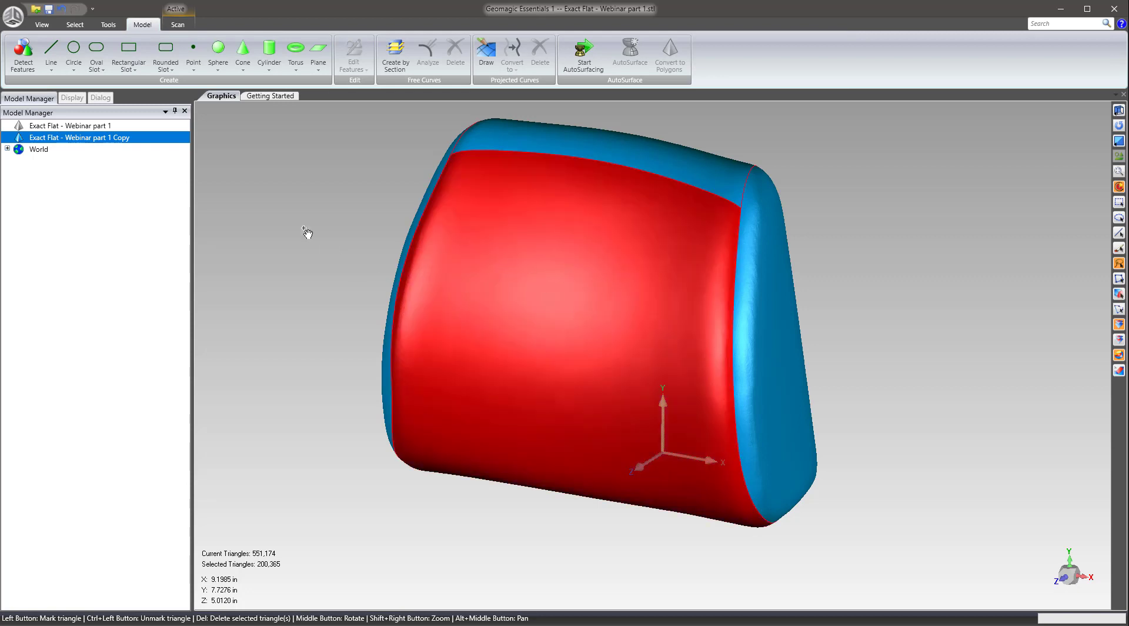
right_click(289, 209)
click(247, 295)
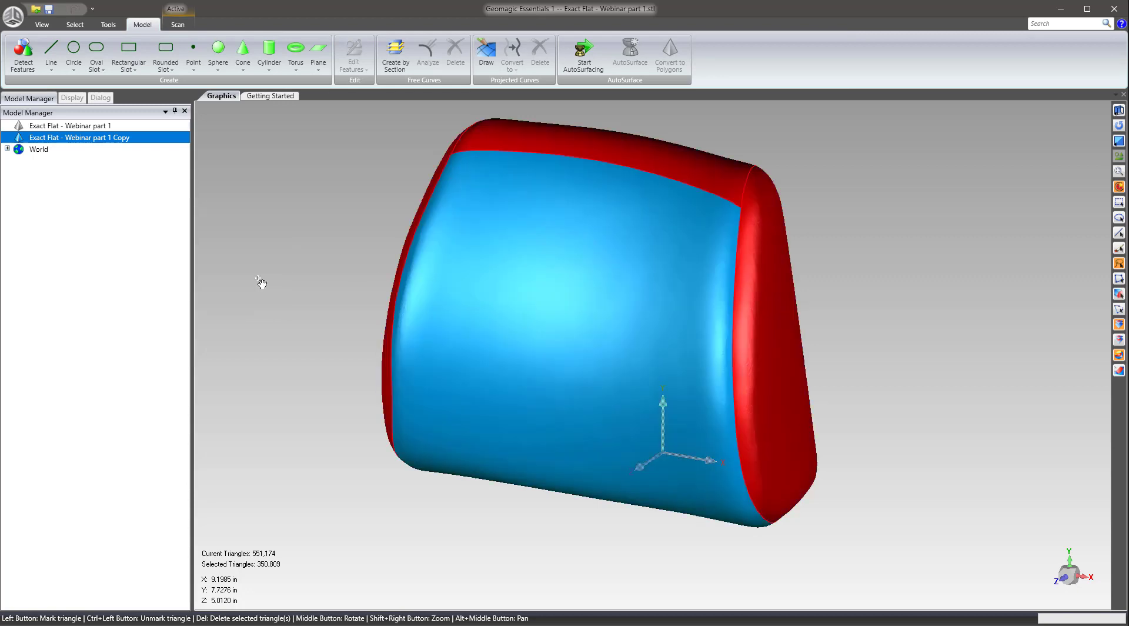
key(Delete)
middle_drag(764, 378, 594, 363)
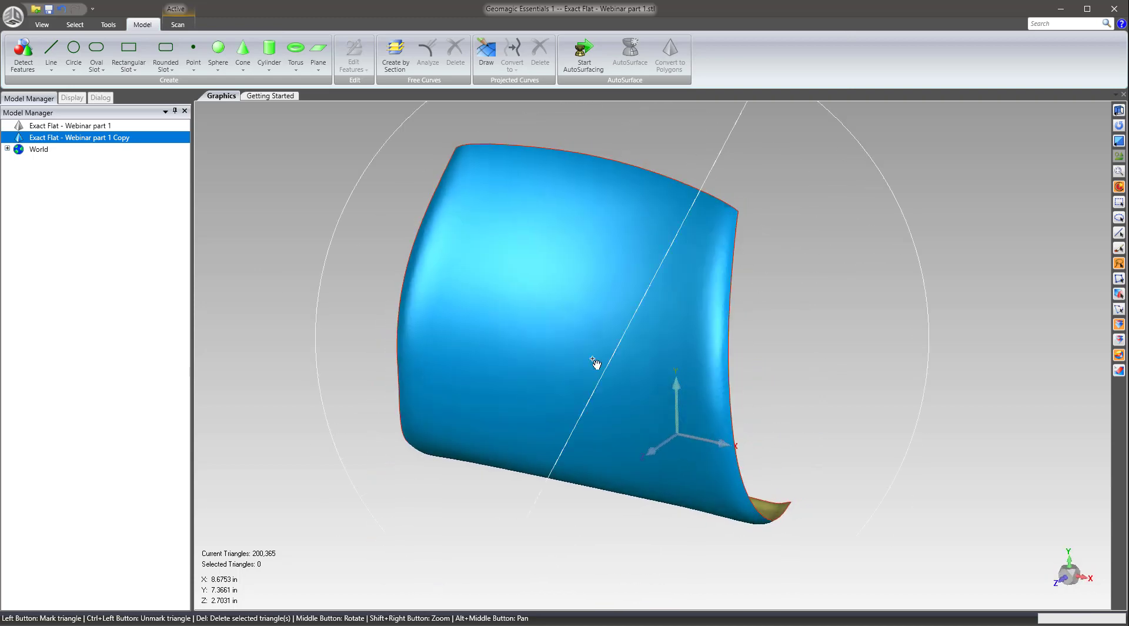
Step: Display the original mesh together with the front panel copy, and rename the copy as 1
click(112, 124)
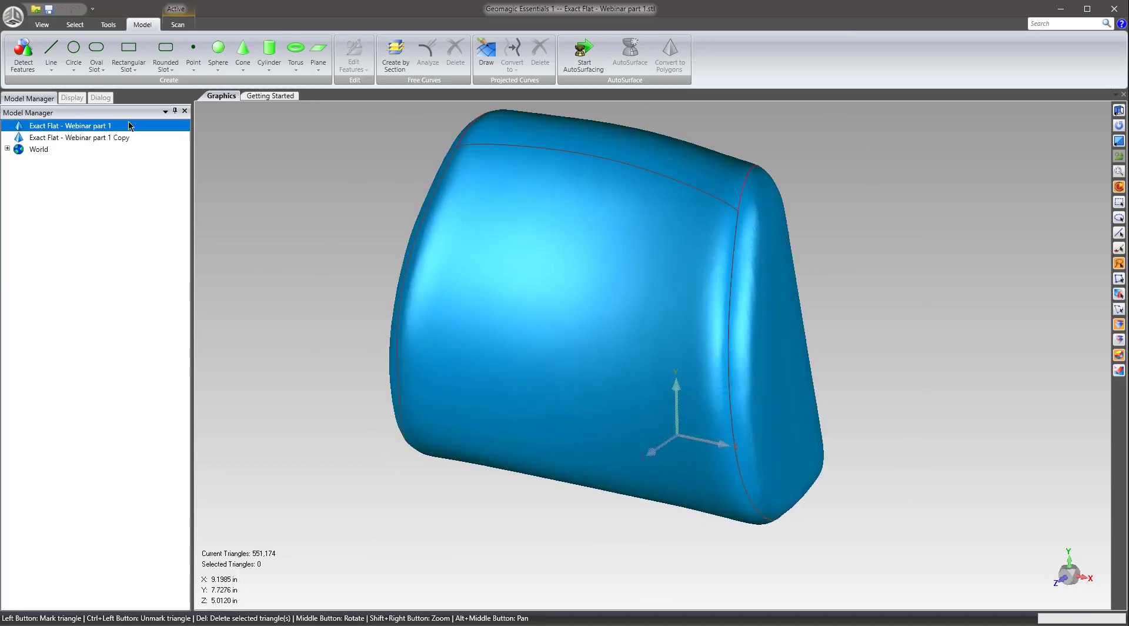
right_click(81, 132)
click(114, 141)
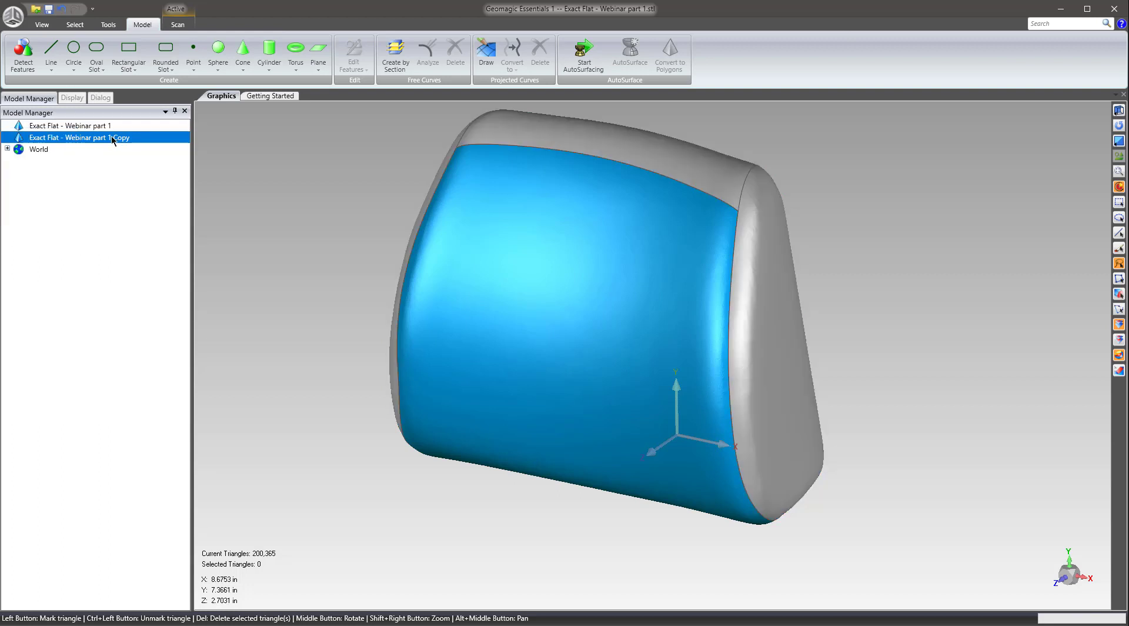
right_click(114, 140)
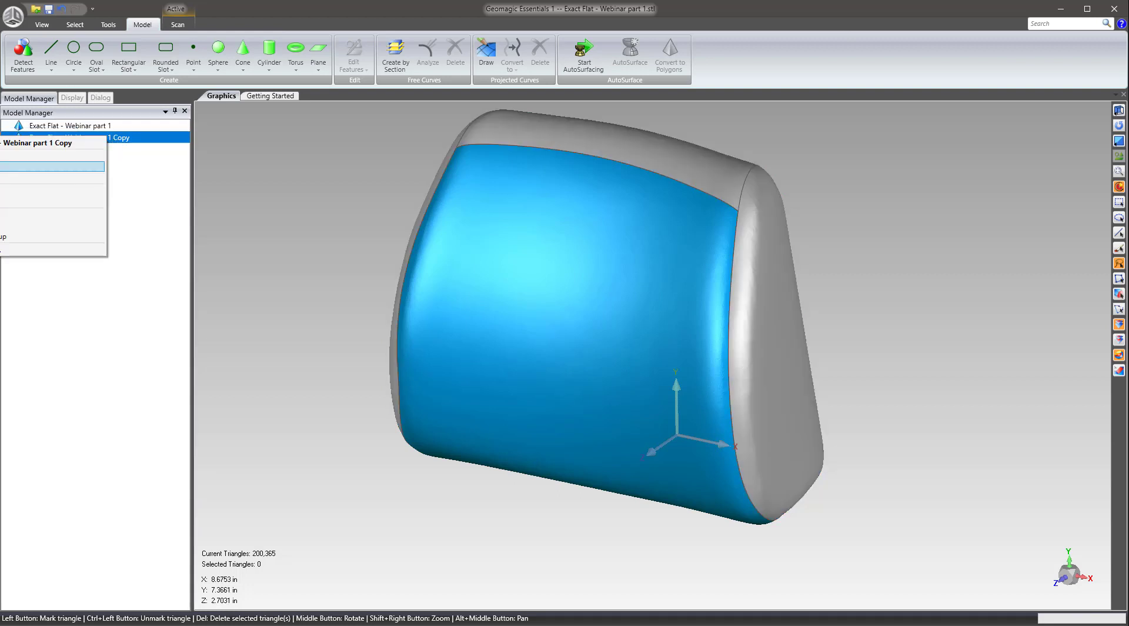
click(78, 188)
text(1)
key(Return)
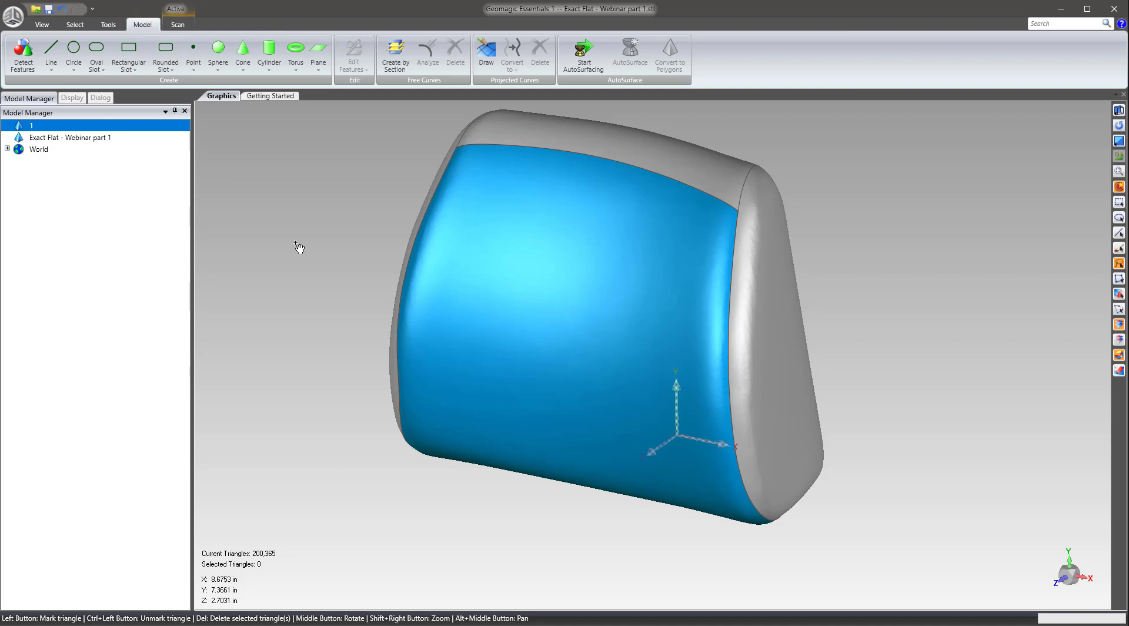
Step: Make the original headrest mesh active and hide panel mesh 1
click(46, 137)
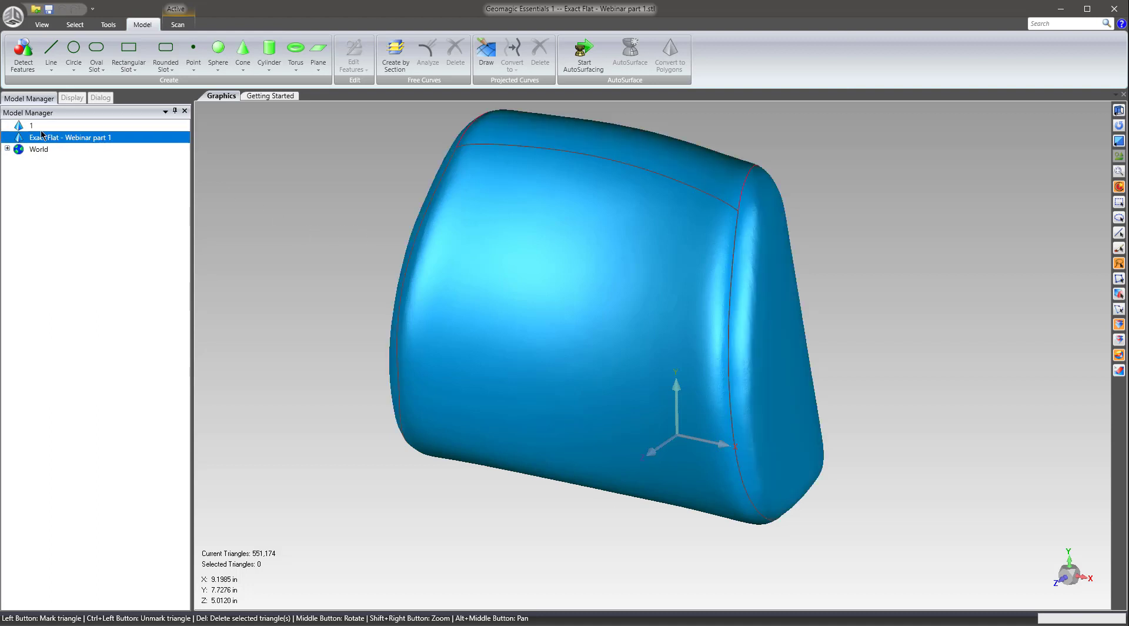
right_click(40, 126)
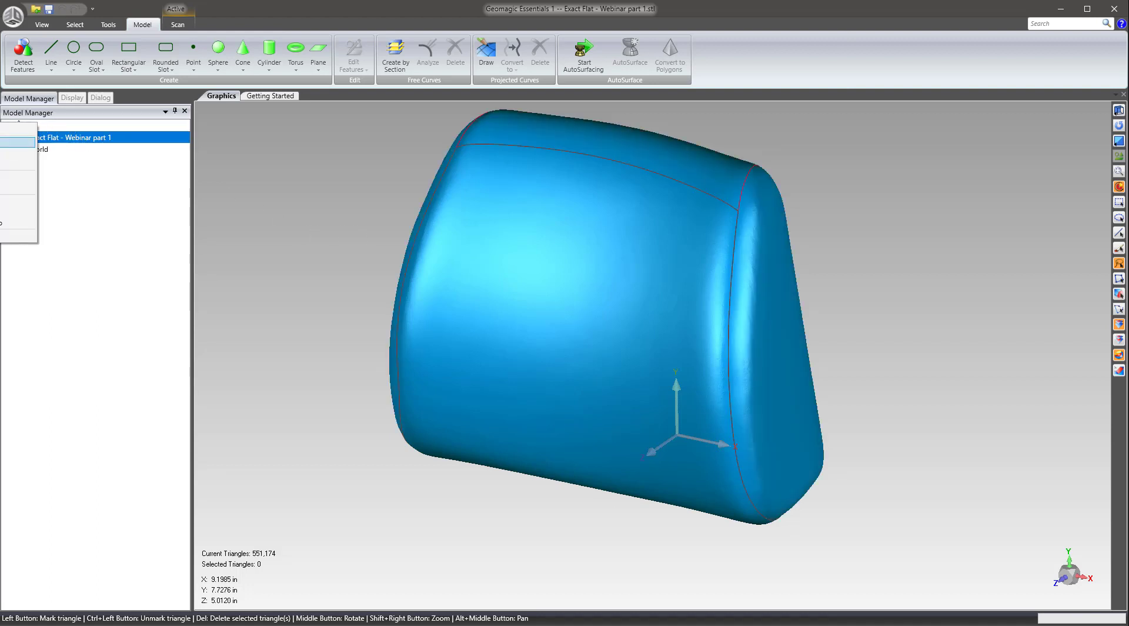
click(26, 147)
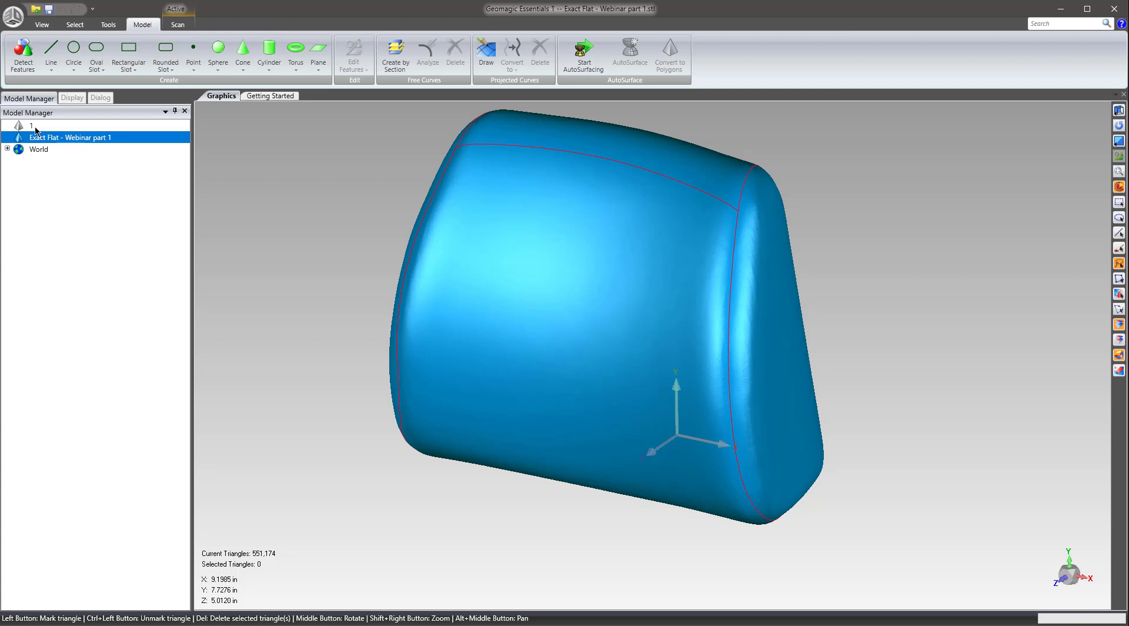
Step: Mark a few triangles on the top panel, duplicate the original headrest mesh and rename the copy as 2
middle_drag(624, 196, 683, 197)
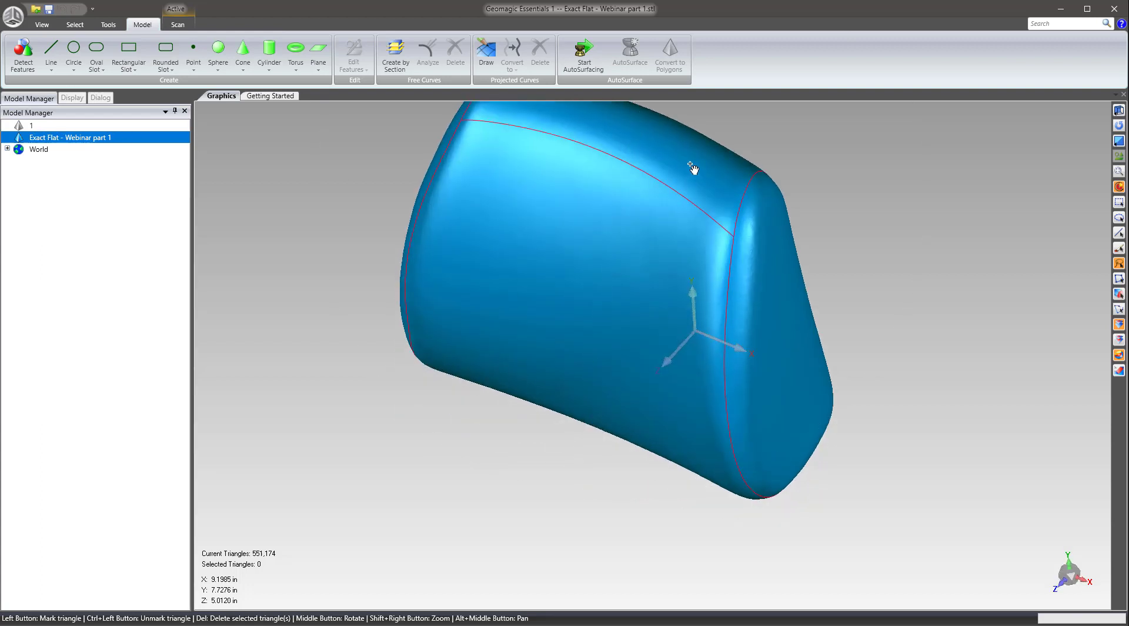
drag(662, 155, 695, 161)
right_click(110, 142)
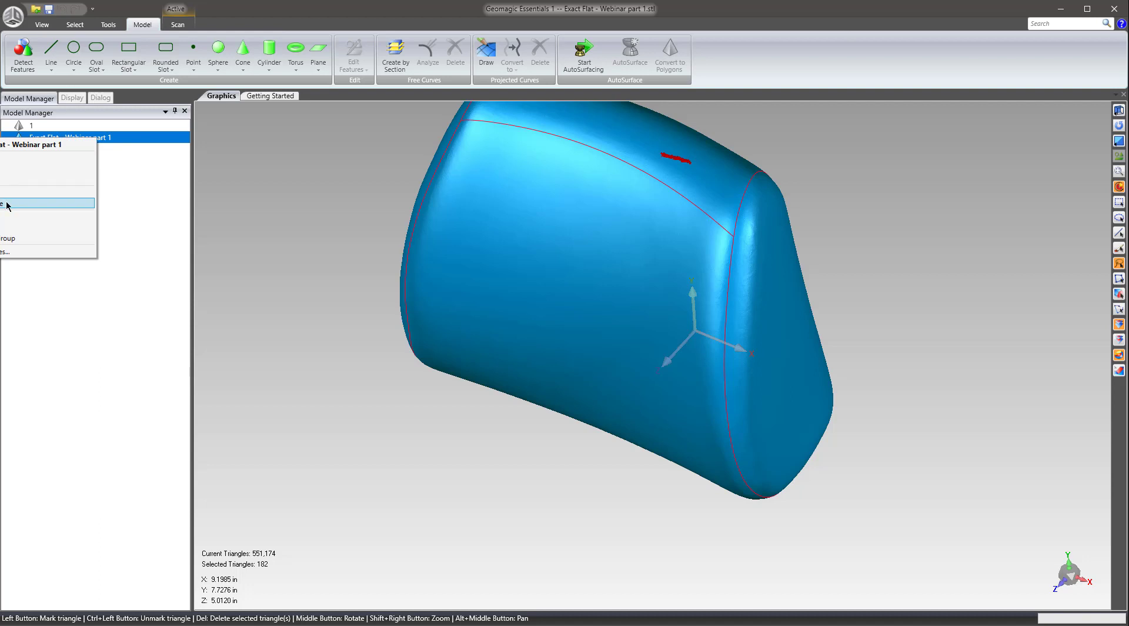
click(57, 180)
right_click(62, 153)
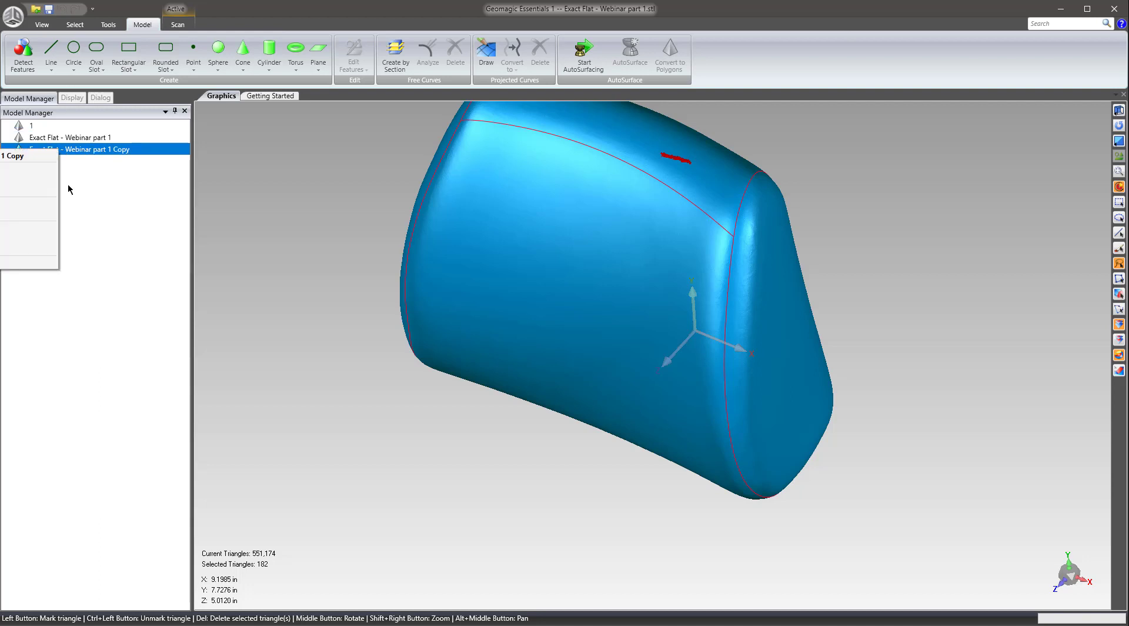
click(28, 179)
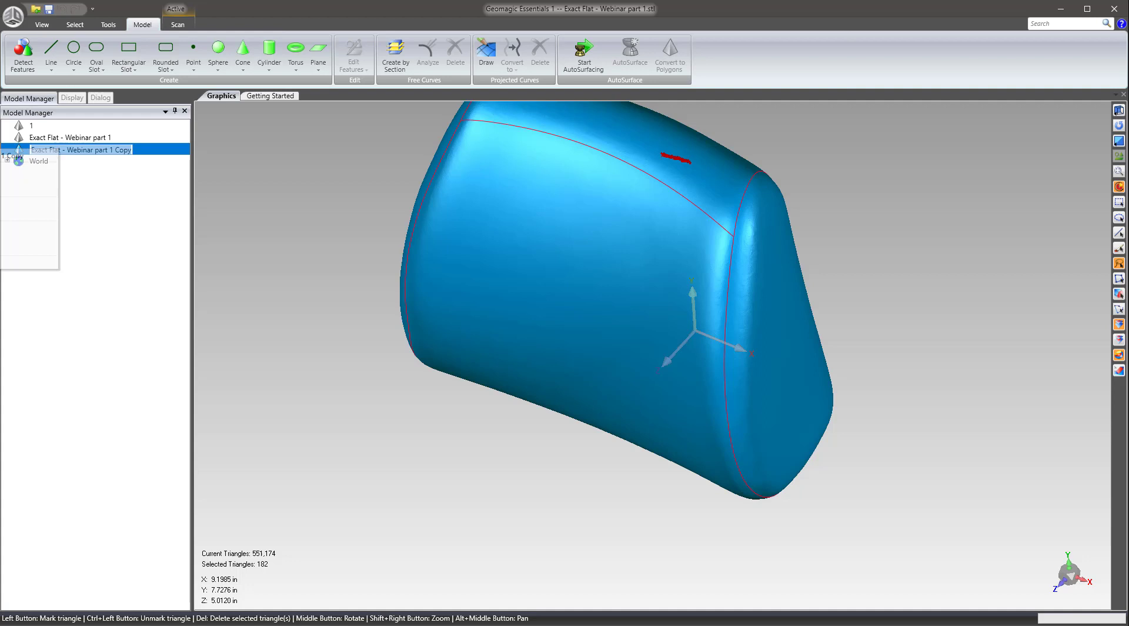
text(2)
key(Return)
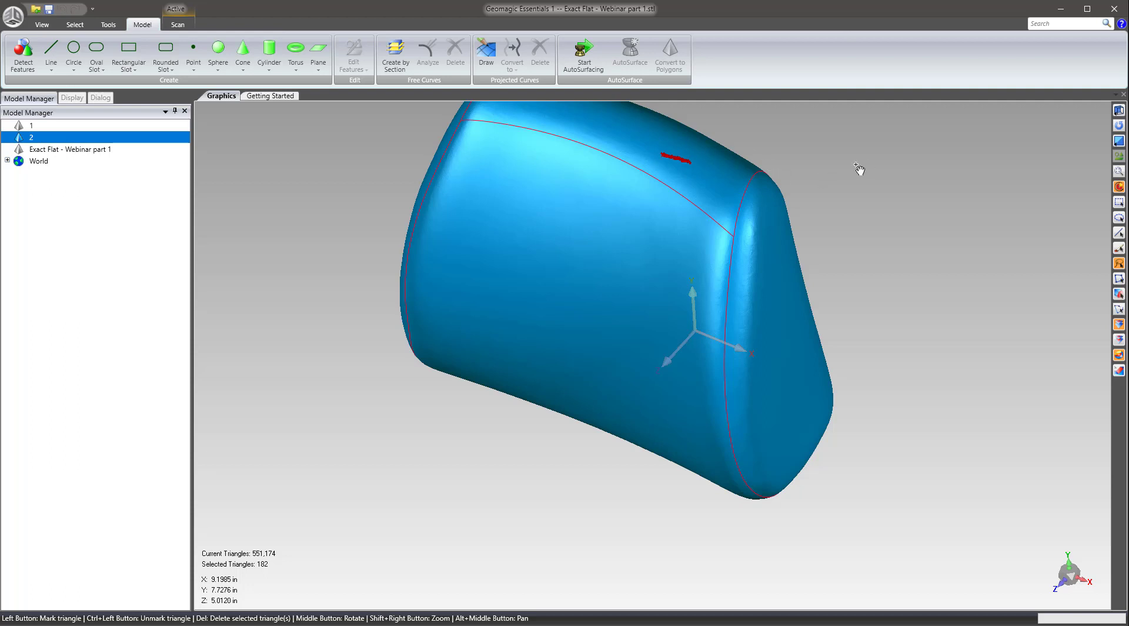
Step: Select the whole bounded top panel in mesh 2, reverse the selection and delete the remaining triangles
drag(711, 152, 706, 157)
right_click(706, 157)
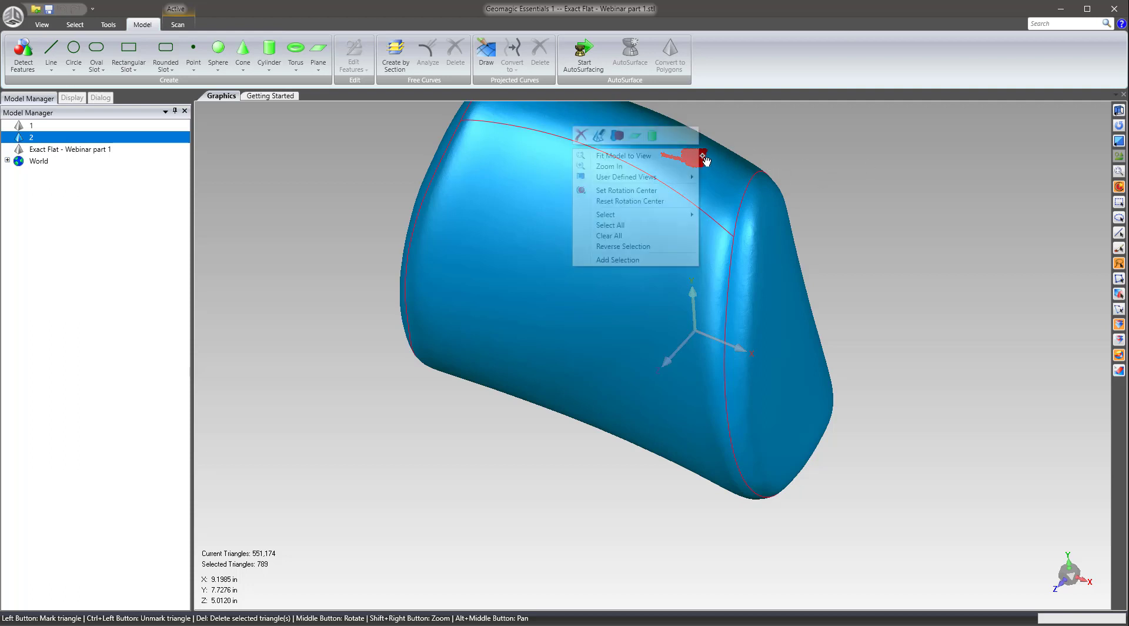
click(635, 136)
right_click(840, 193)
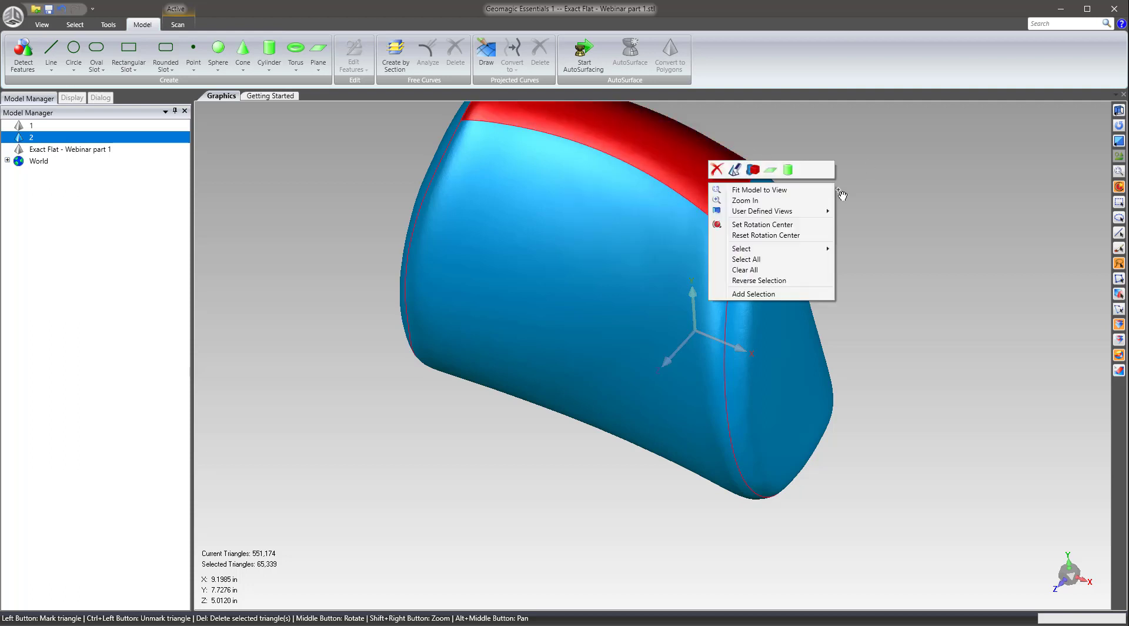
click(779, 281)
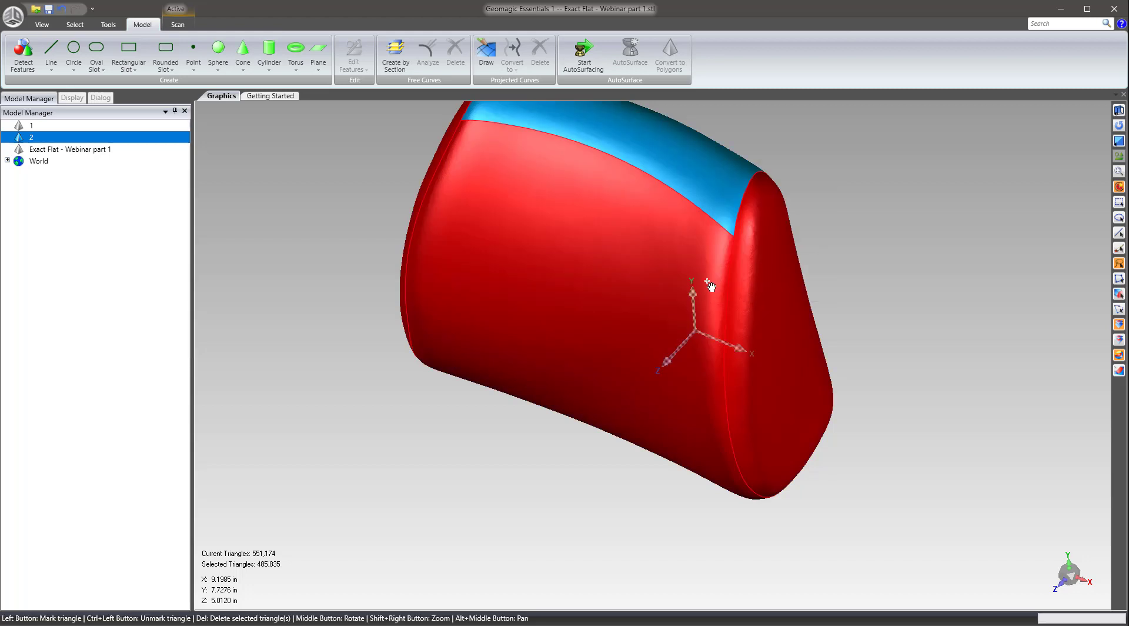
key(Delete)
middle_drag(588, 331, 517, 408)
scroll(499, 392, down, 4)
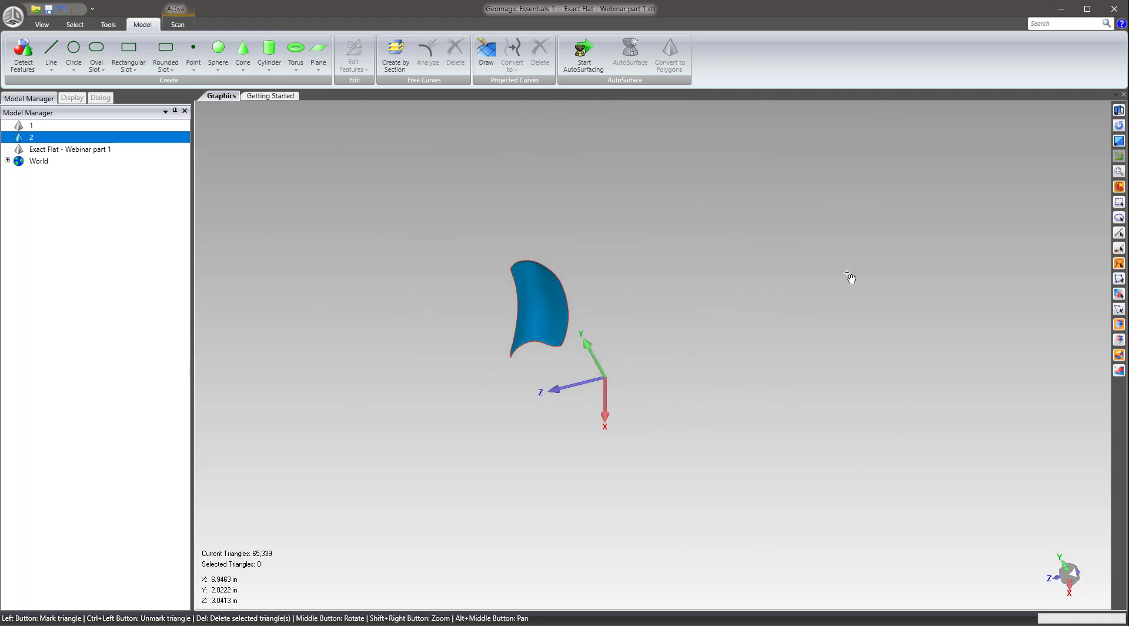
middle_drag(850, 275, 504, 381)
scroll(495, 412, up, 4)
middle_drag(406, 355, 359, 330)
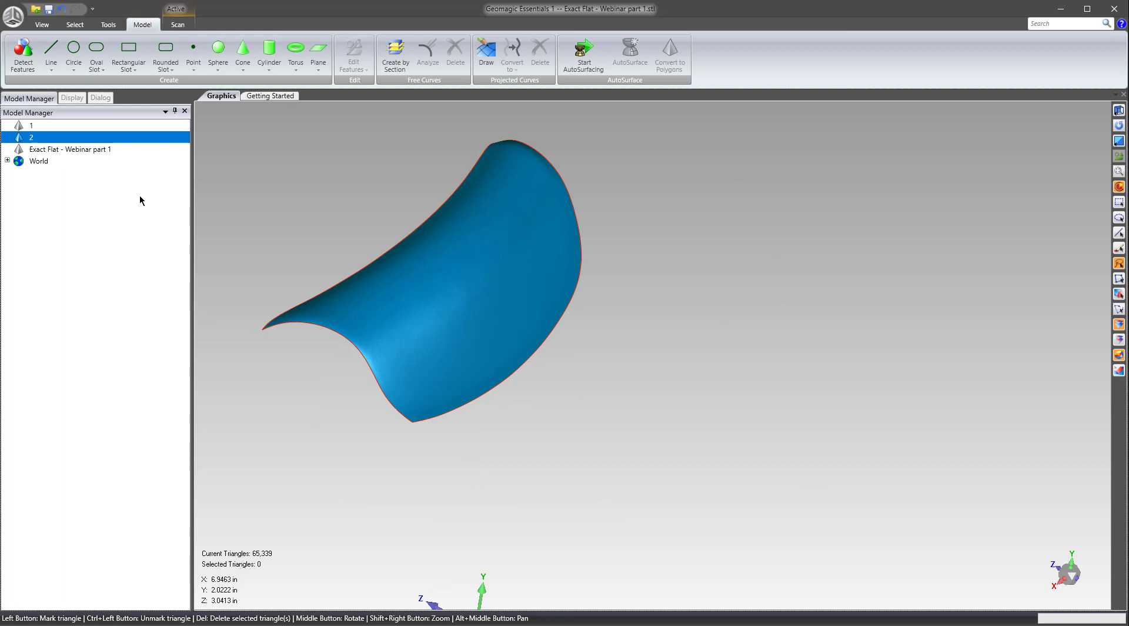
middle_drag(412, 306, 378, 282)
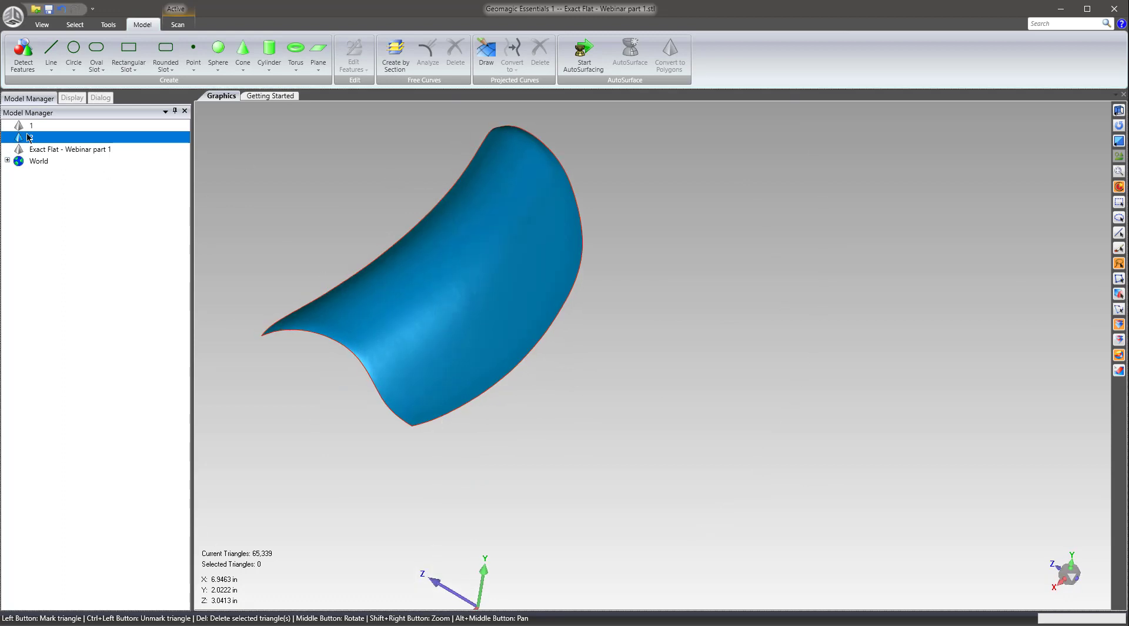
Step: Make front panel mesh 1 active and hide mesh 2 and the original headrest mesh
click(64, 149)
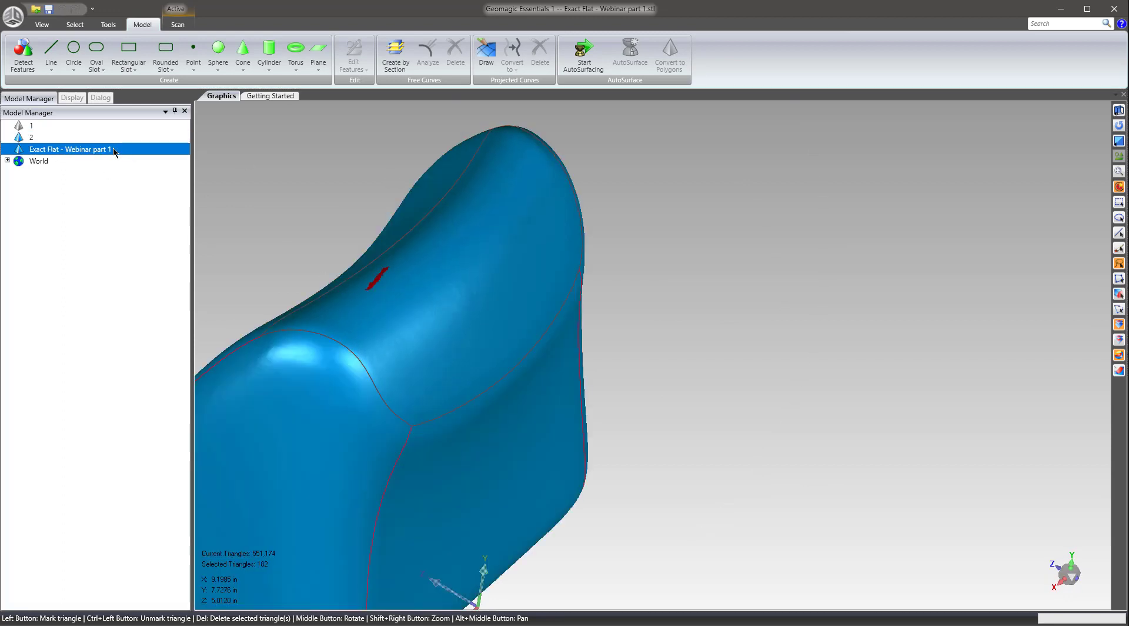
click(32, 126)
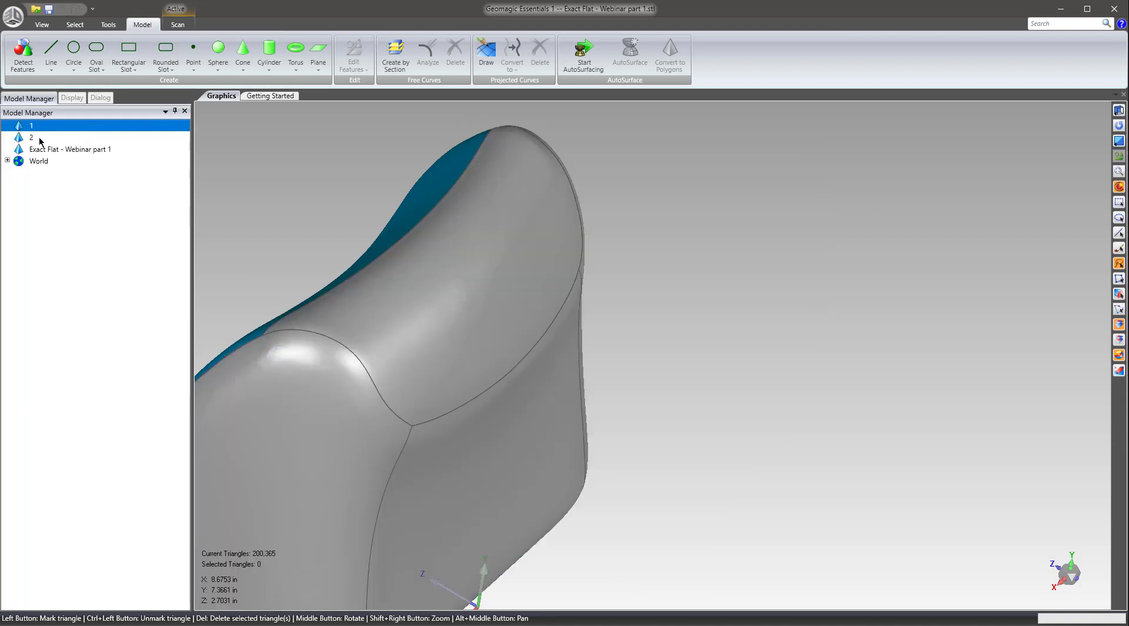
click(40, 139)
ctrl+click(32, 147)
right_click(32, 147)
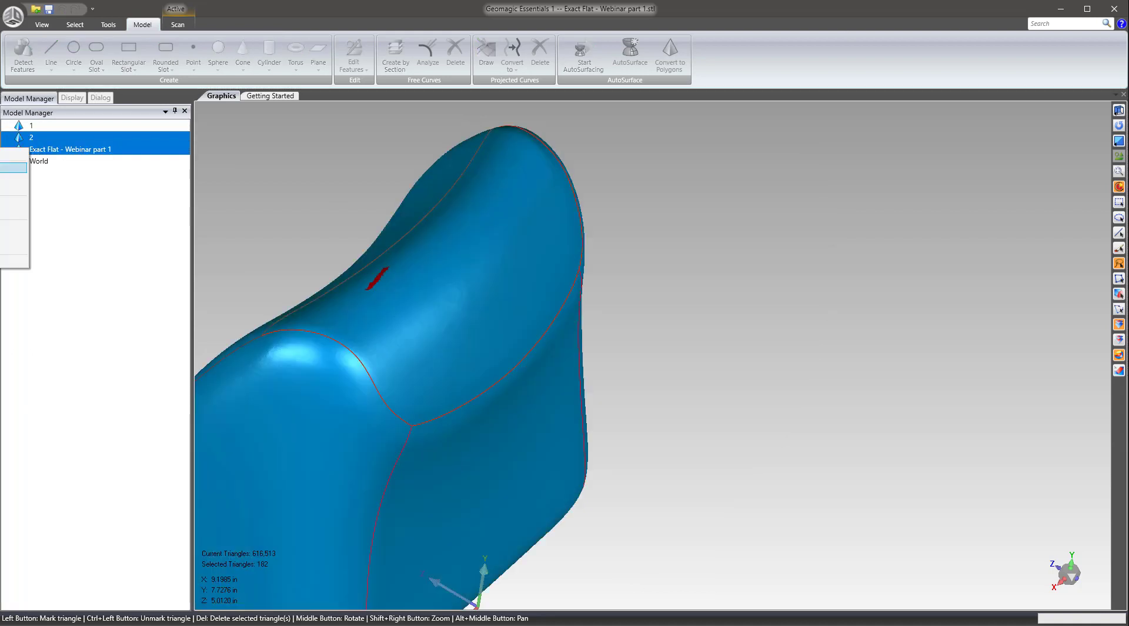
click(13, 167)
middle_drag(776, 223, 488, 329)
scroll(477, 274, down, 2)
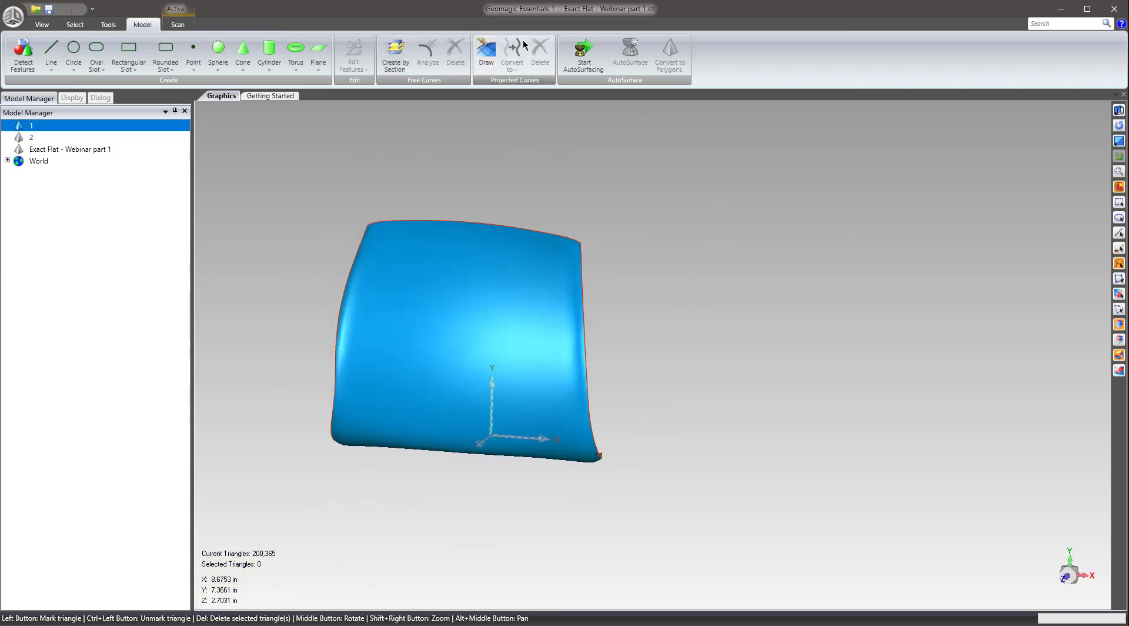
Step: Start AutoSurfacing mesh 1 with a new patch layout, and apply AutoSurface with Mechanical geometry and a target patch count of 10
click(580, 53)
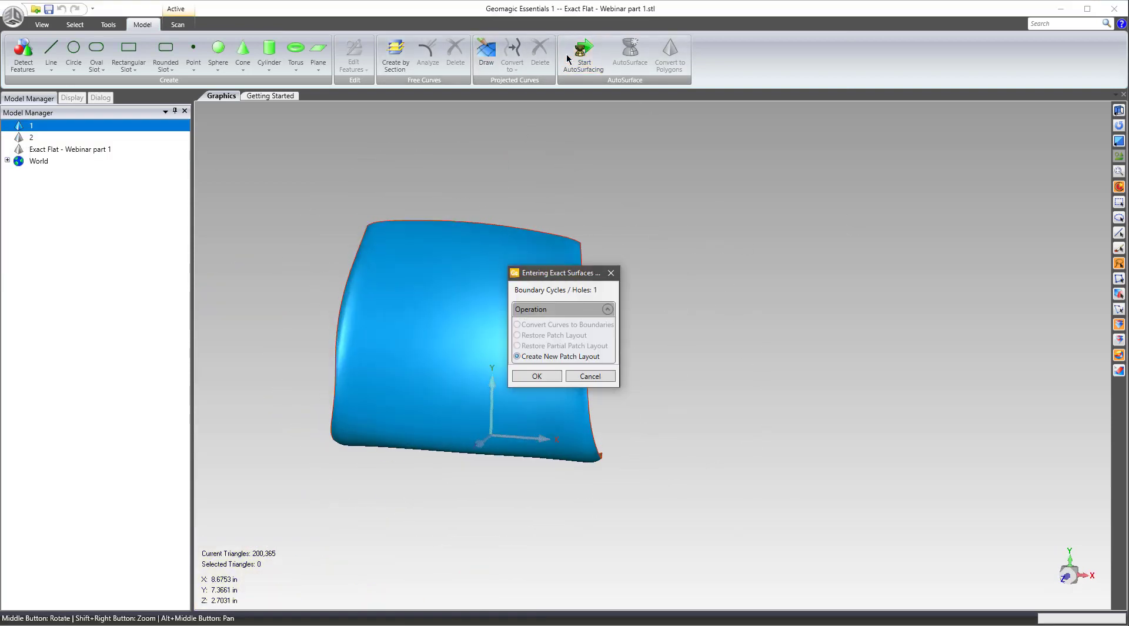
click(544, 376)
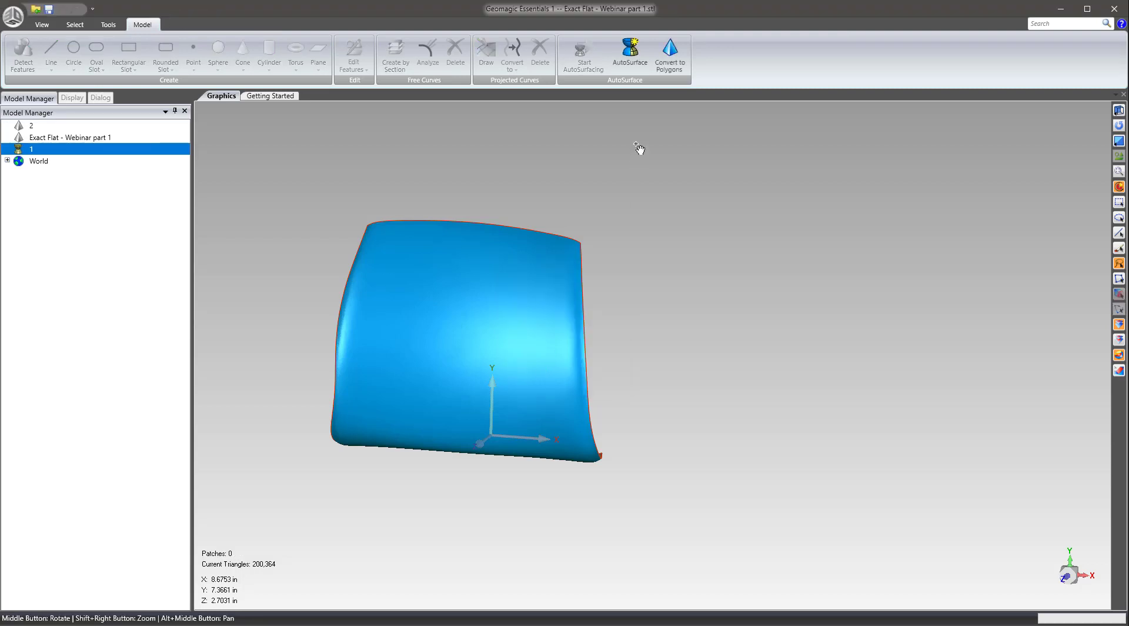
click(630, 52)
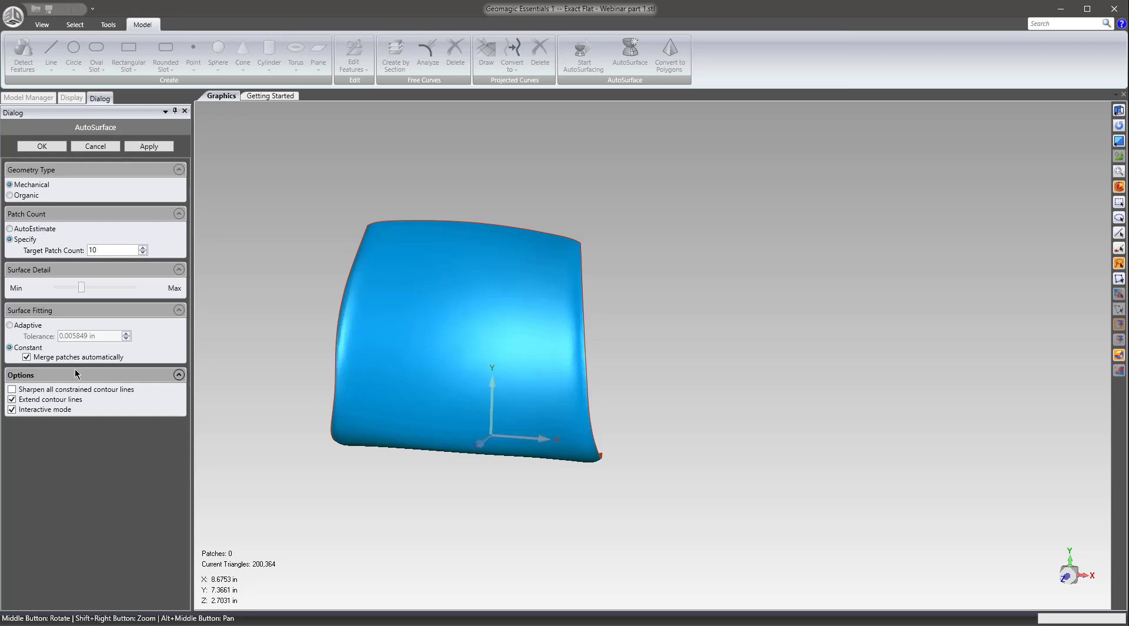
click(144, 148)
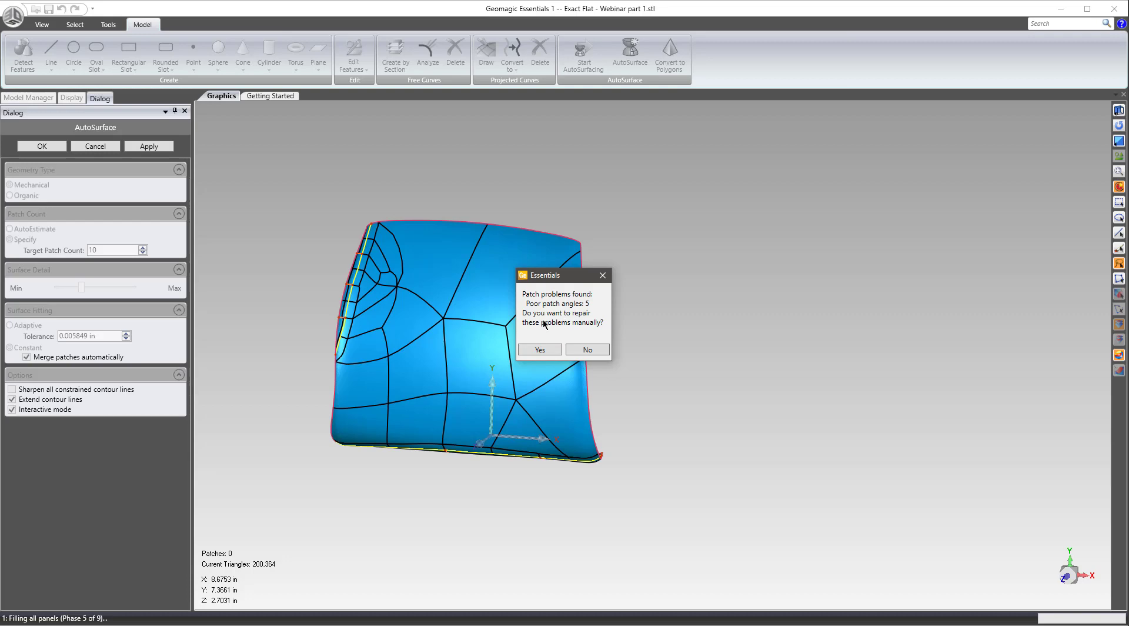
Step: Choose manual patch repair, correct the first flagged poor patch angles by moving vertices away from the panel edge, and update the analysis
click(540, 350)
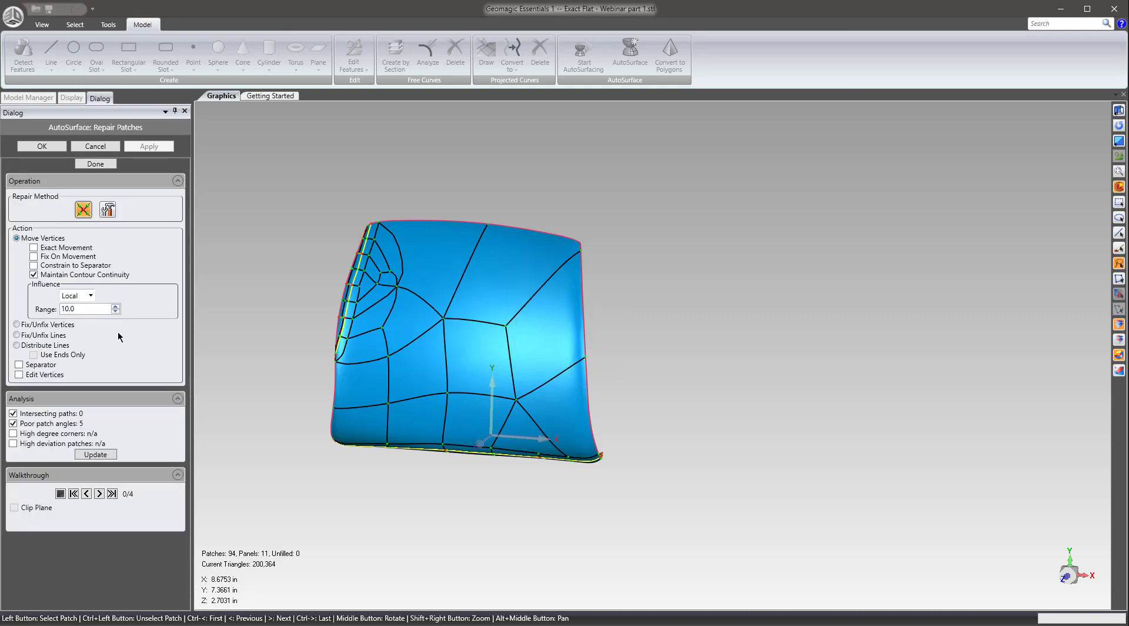
click(100, 493)
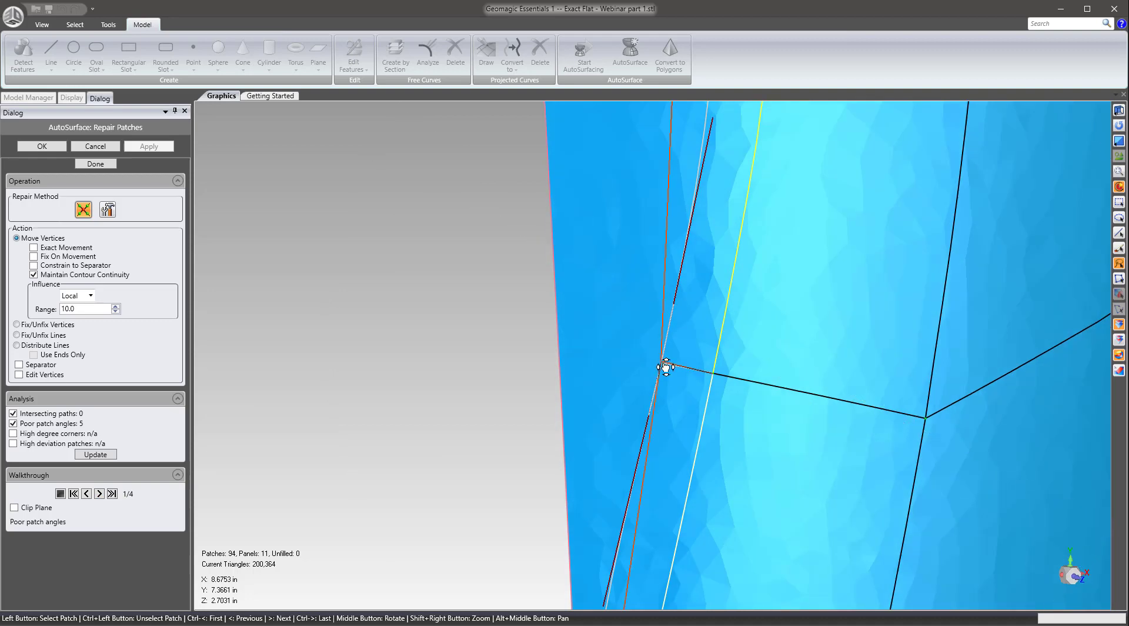
drag(710, 379, 807, 391)
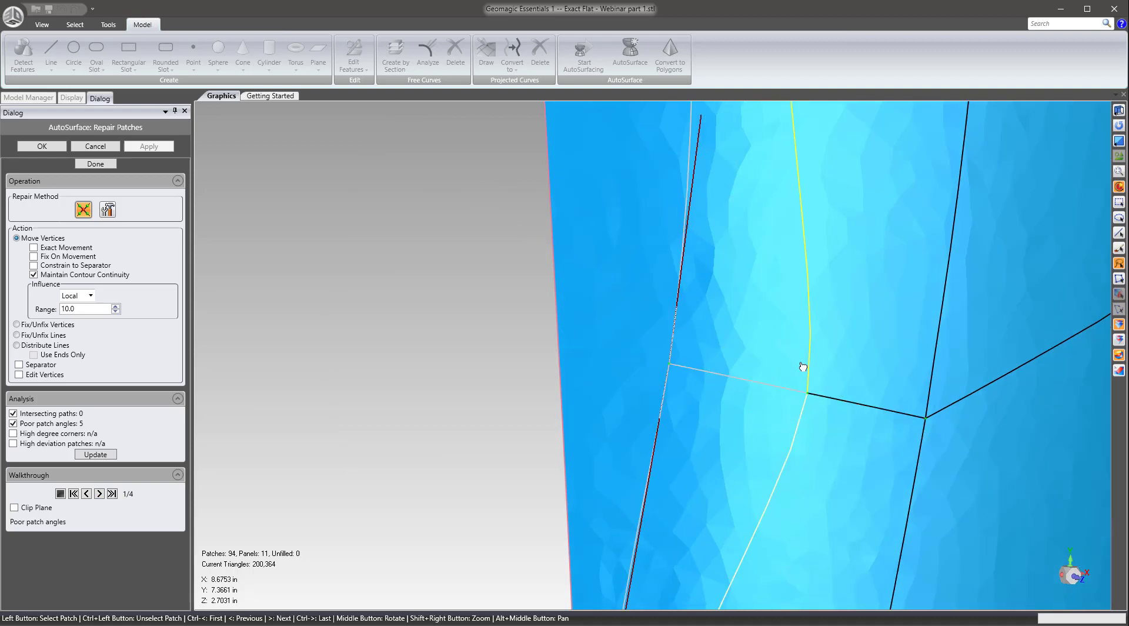
drag(671, 366, 726, 387)
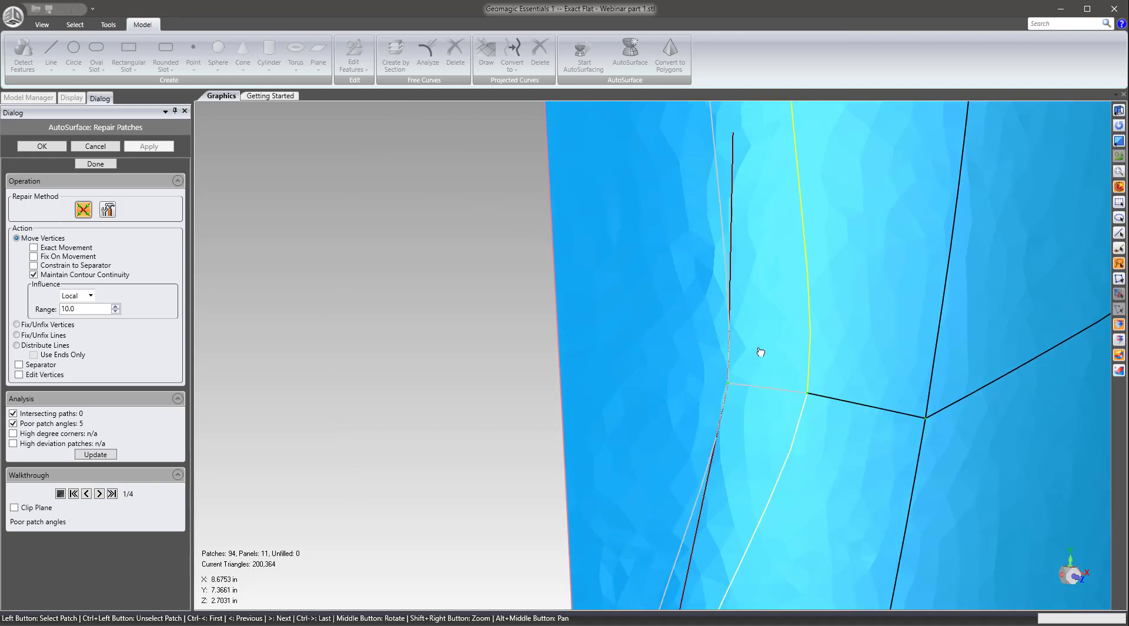
scroll(760, 352, down, 4)
mouse_move(885, 294)
middle_down()
mouse_move(900, 419)
mouse_move(905, 285)
middle_up()
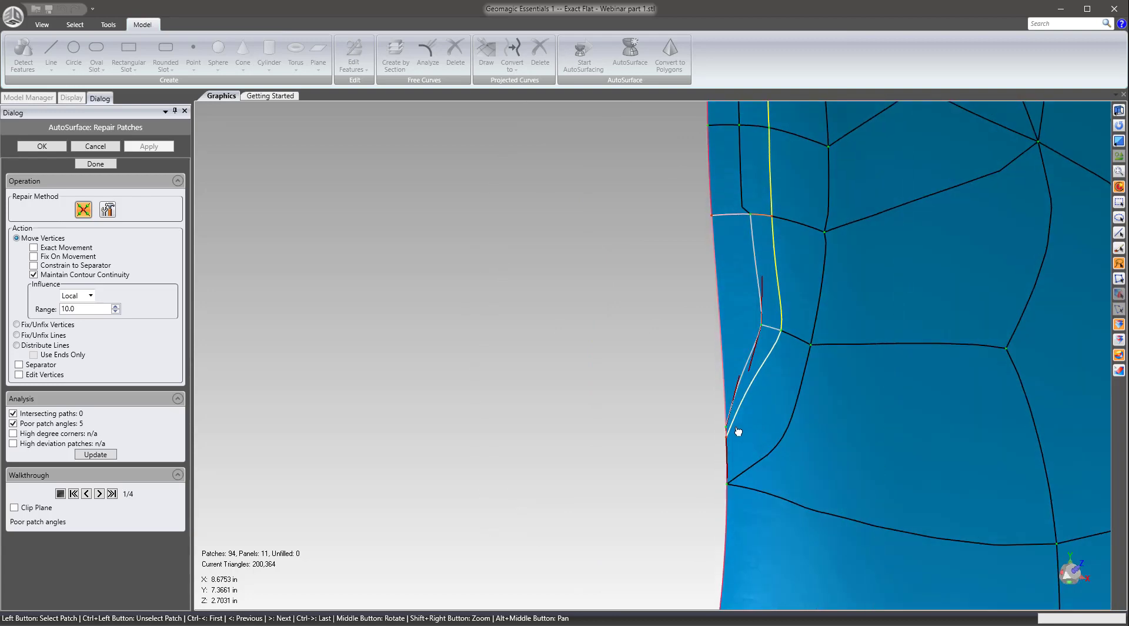
scroll(737, 430, up, 2)
drag(723, 433, 766, 242)
middle_drag(843, 306, 793, 211)
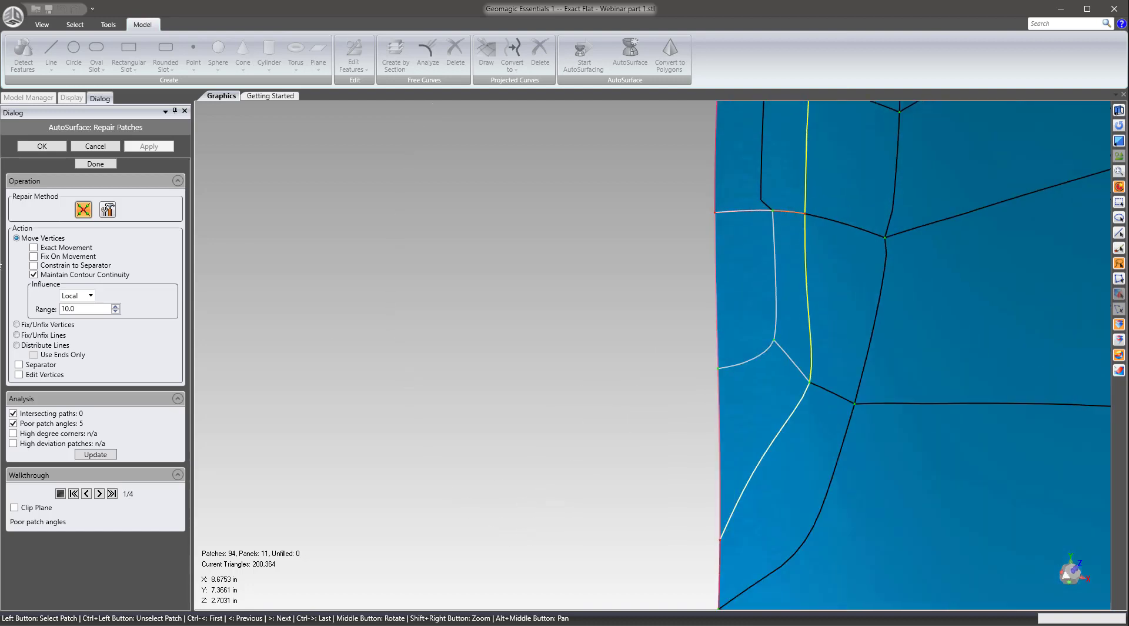
click(96, 458)
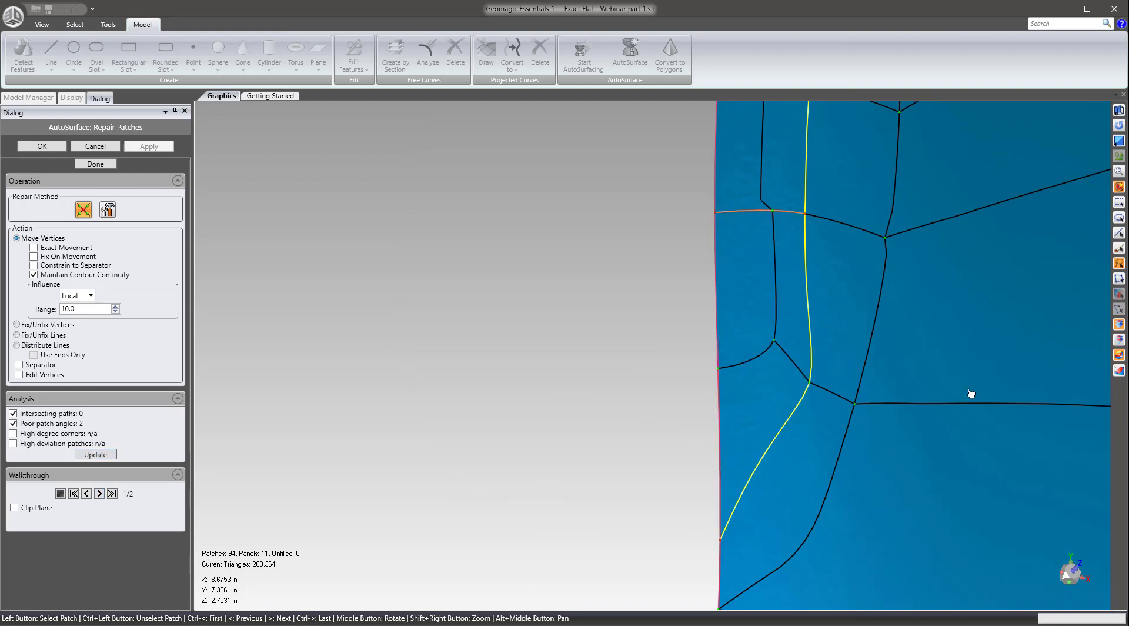
Step: Go to the other flagged patch near the panel's upper corner, move its vertices inward and update the analysis
click(98, 494)
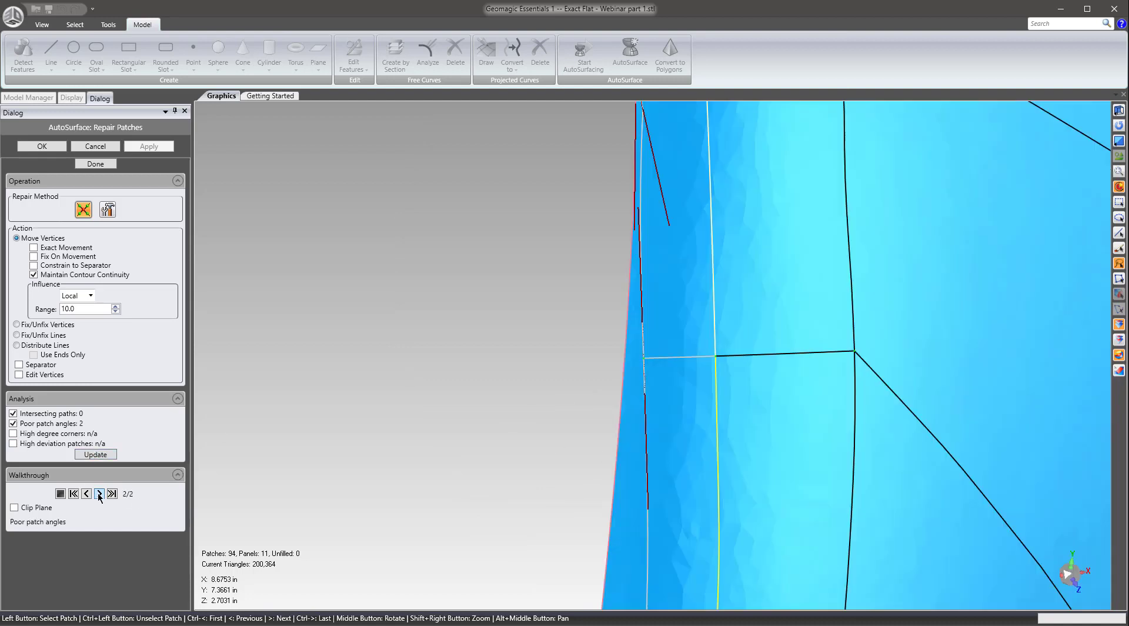
drag(645, 359, 818, 351)
scroll(722, 323, down, 3)
middle_drag(723, 323, 699, 287)
drag(693, 344, 723, 324)
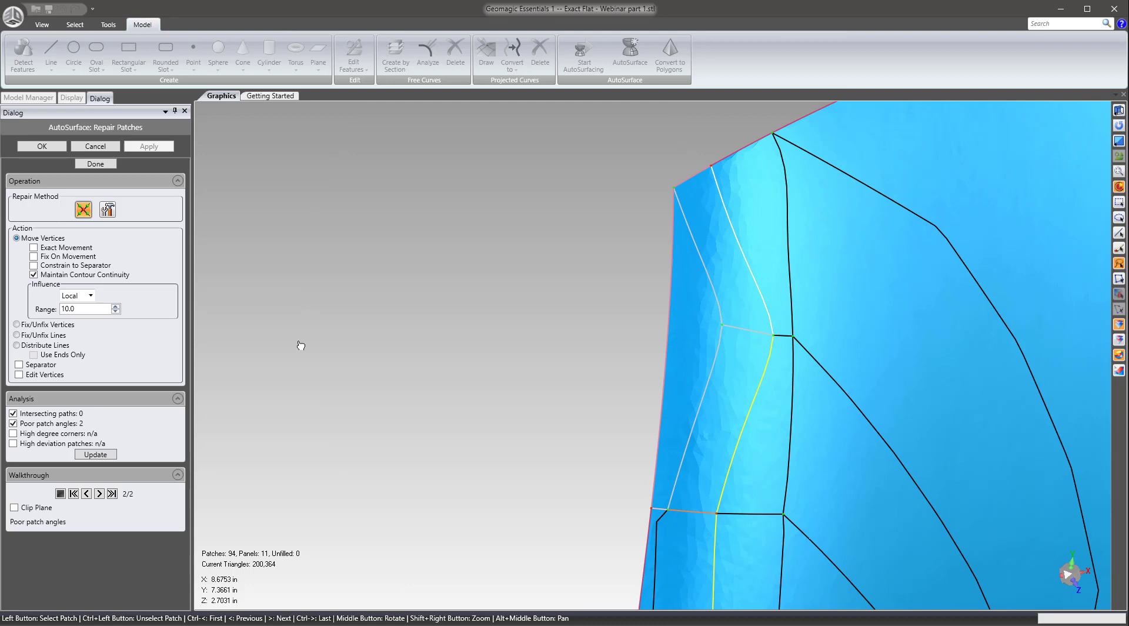
click(96, 455)
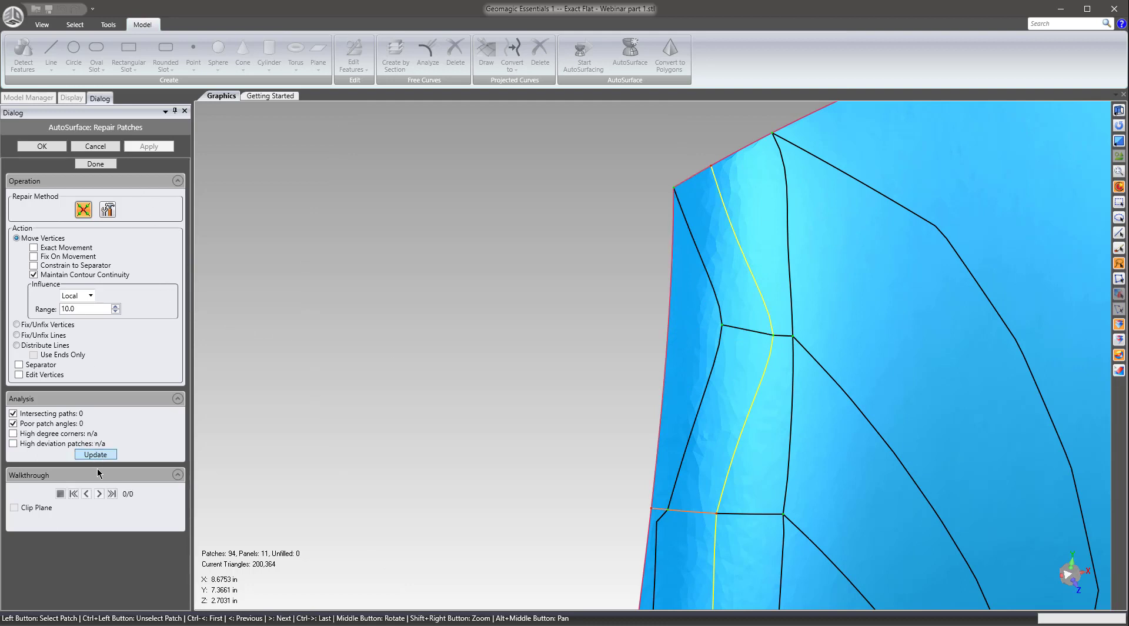
Step: Finish the patch repair and accept the generated surface for panel 1
click(95, 164)
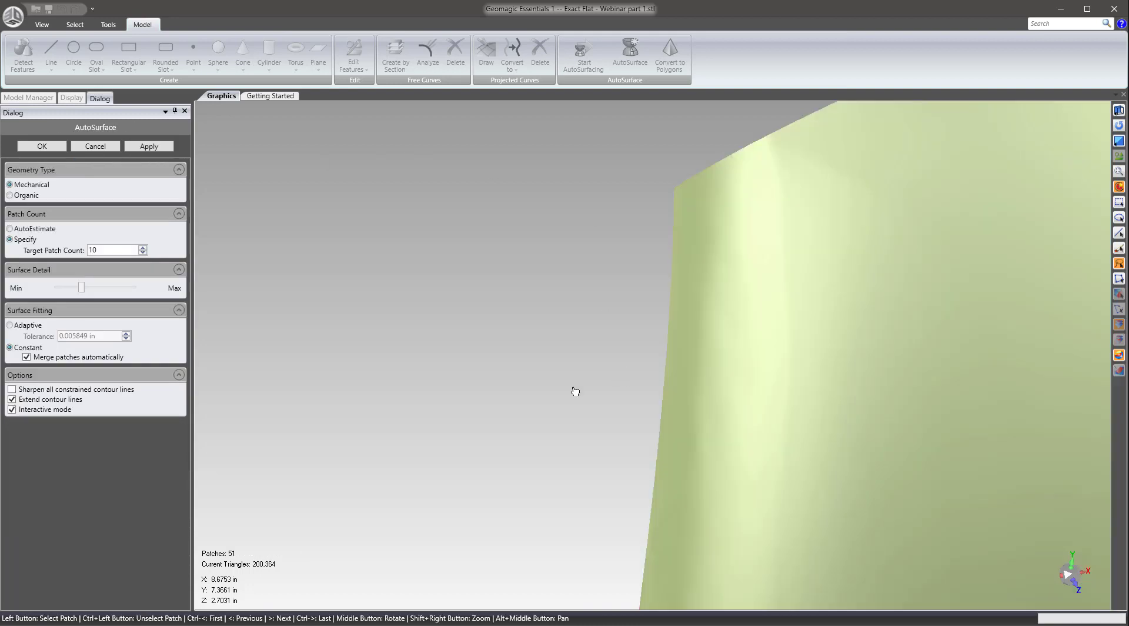
scroll(575, 390, down, 8)
middle_drag(568, 419, 500, 259)
scroll(515, 279, up, 3)
click(41, 146)
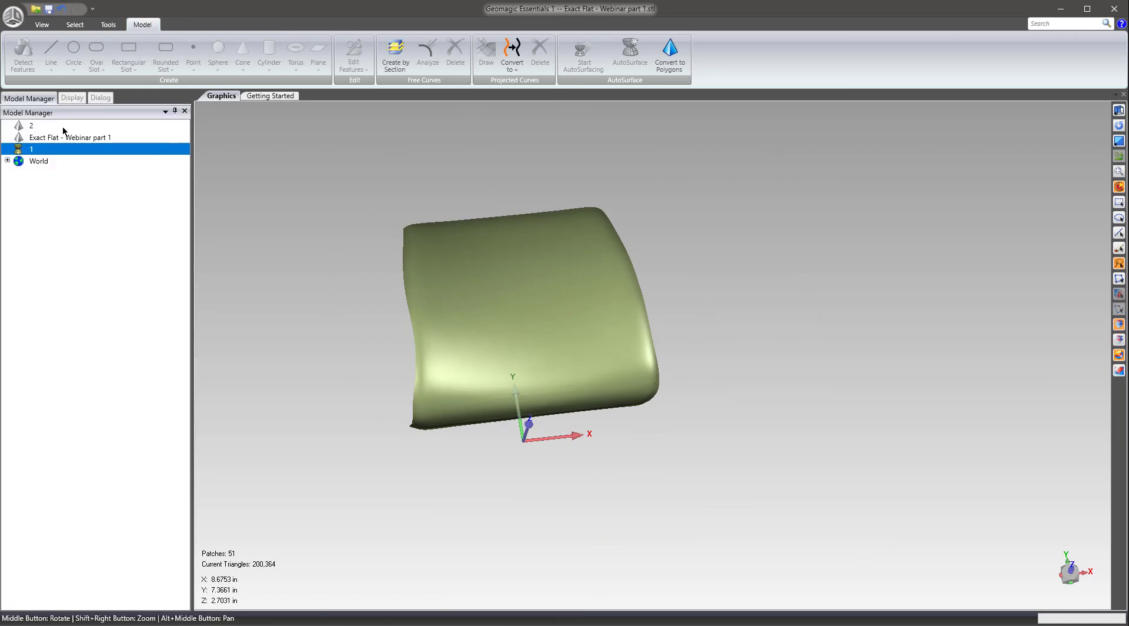
Step: Make top panel mesh 2 active and start AutoSurfacing on it, keeping panel 1 displayed
click(33, 126)
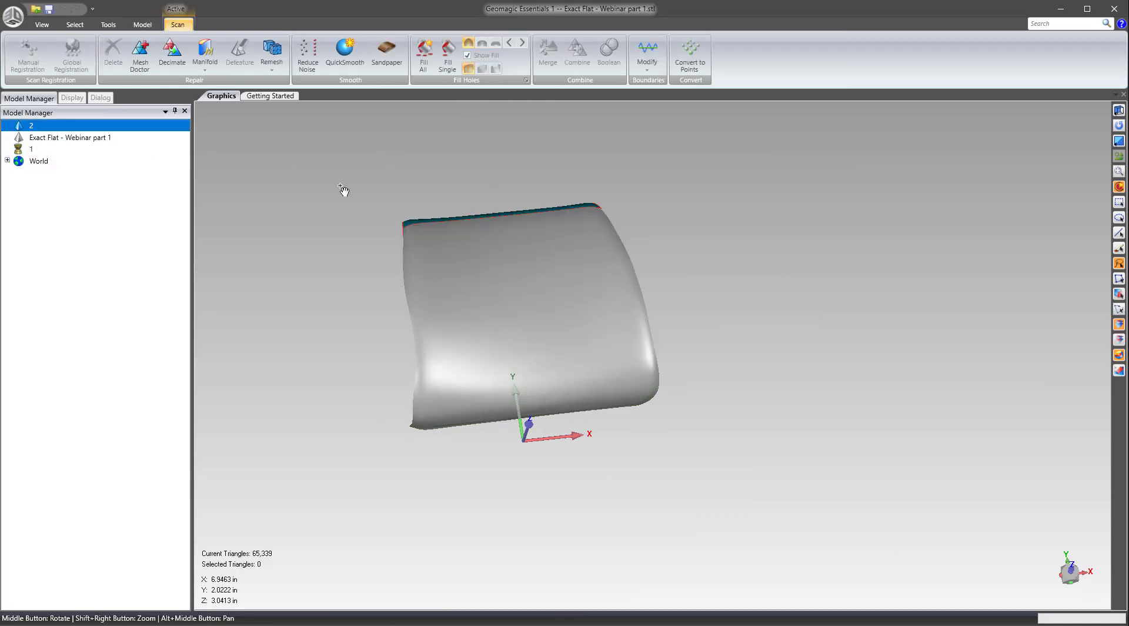
middle_drag(466, 207, 697, 282)
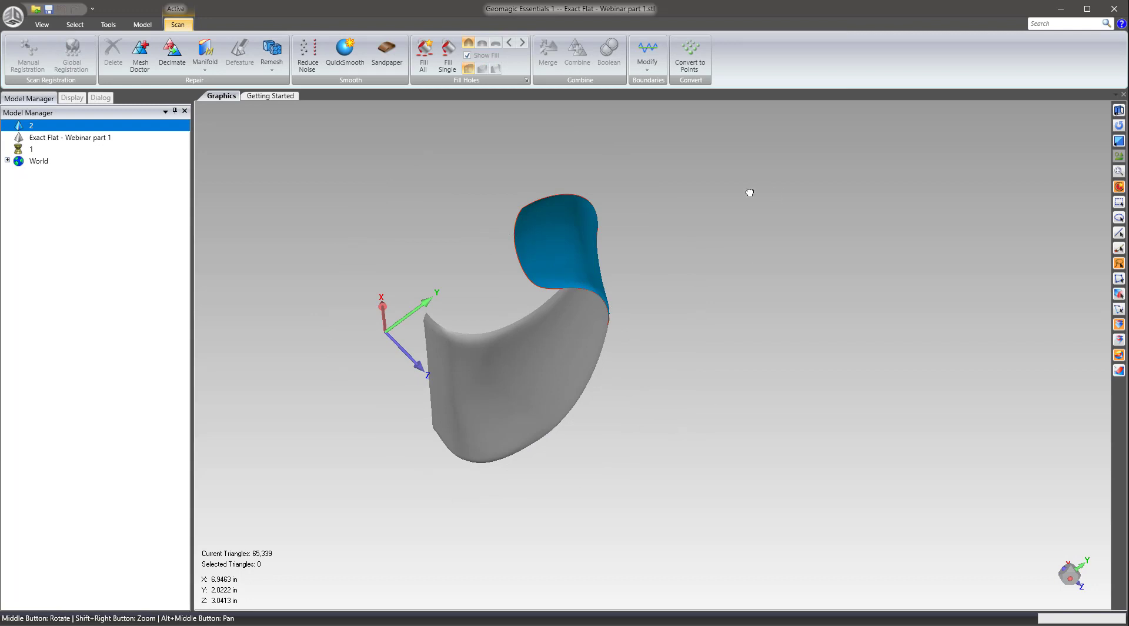
middle_drag(750, 192, 541, 207)
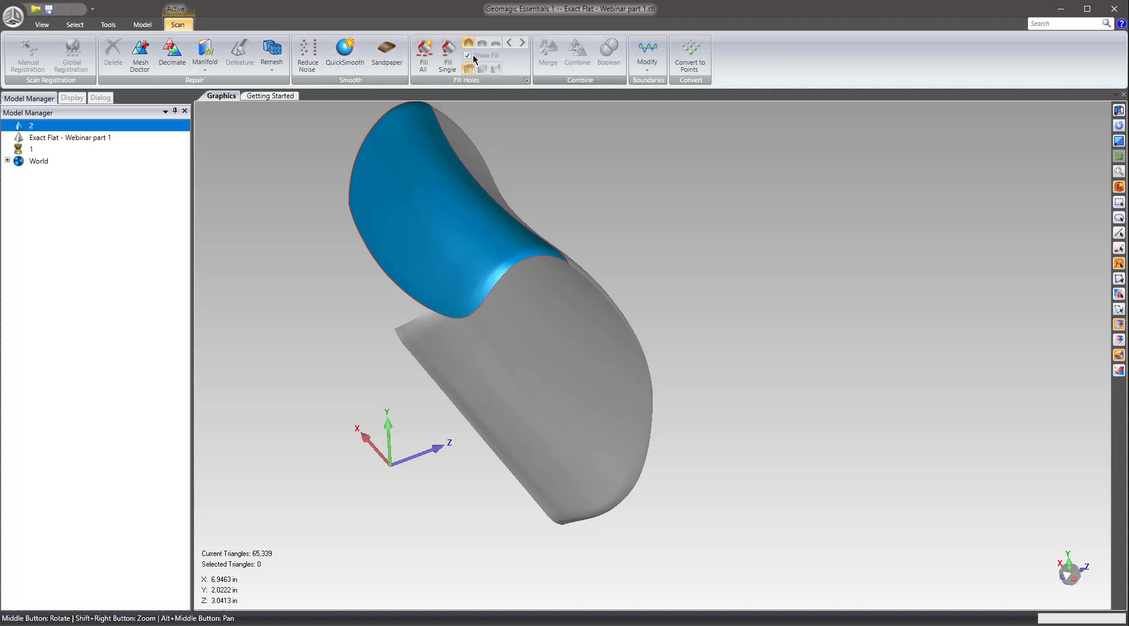
click(150, 27)
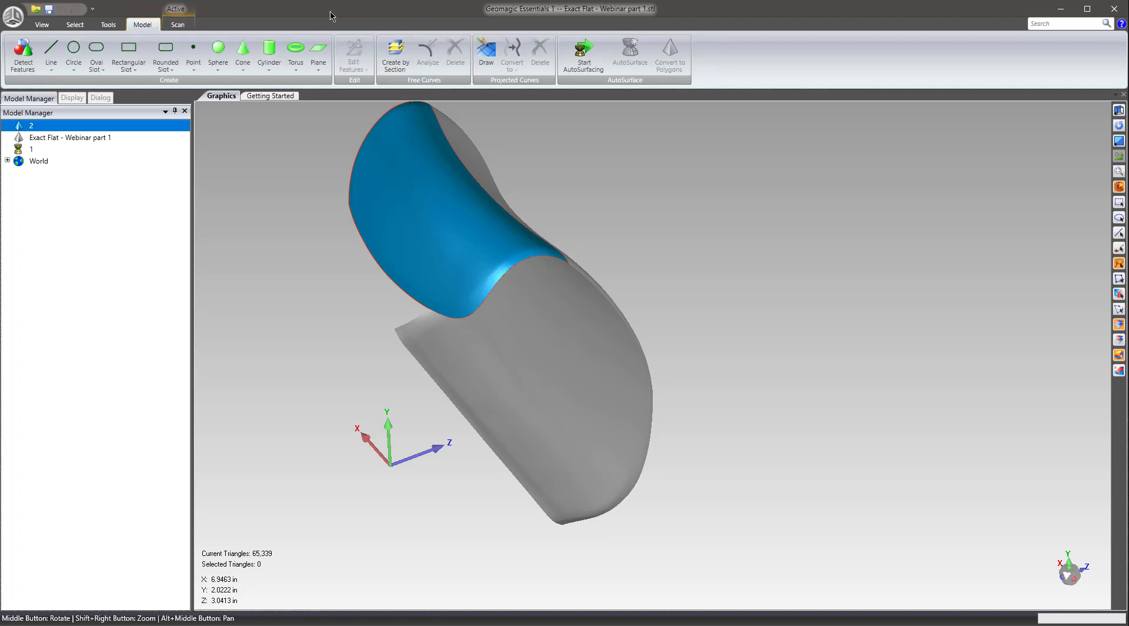
click(584, 53)
click(552, 364)
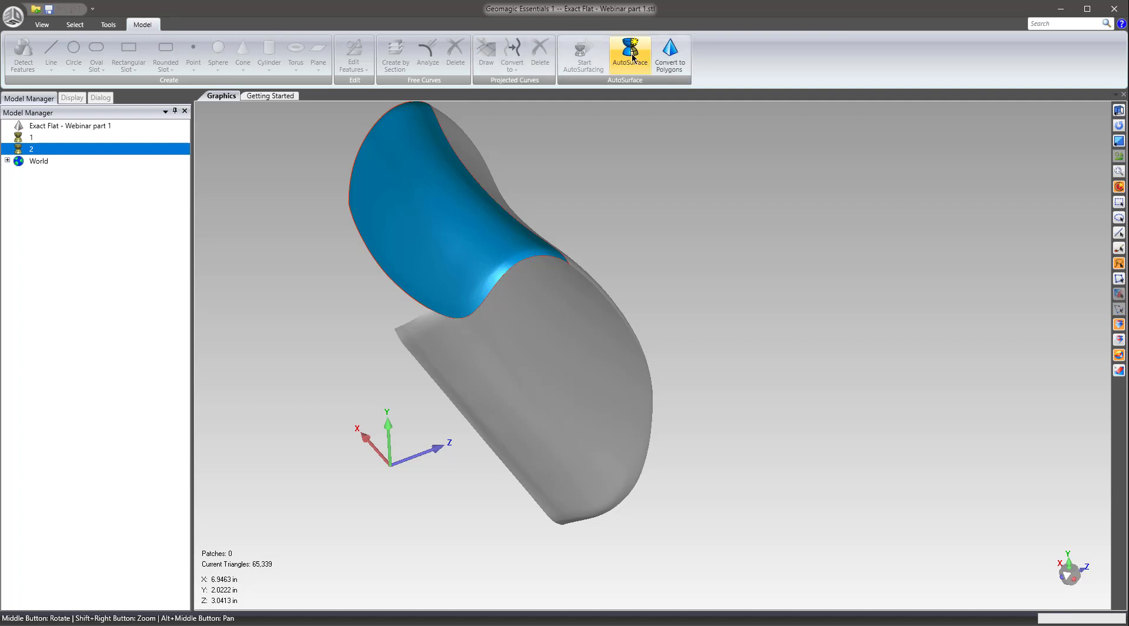
Step: Try AutoSurface on panel 2 with a target patch count of 4, declining manual repair of the patch problems
click(630, 52)
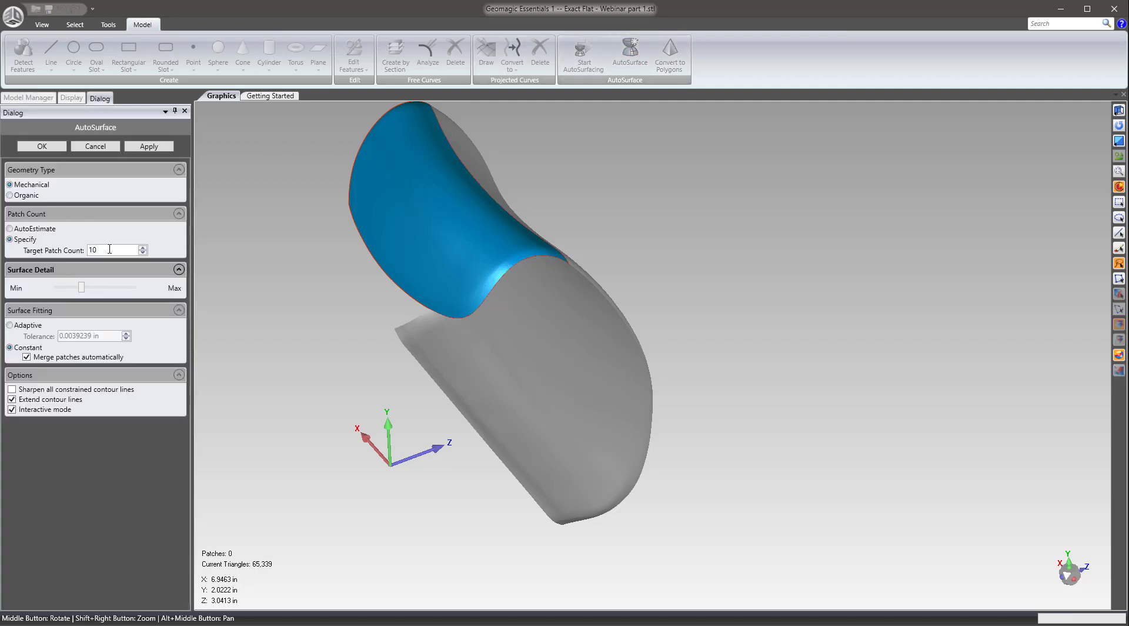
drag(108, 250, 46, 246)
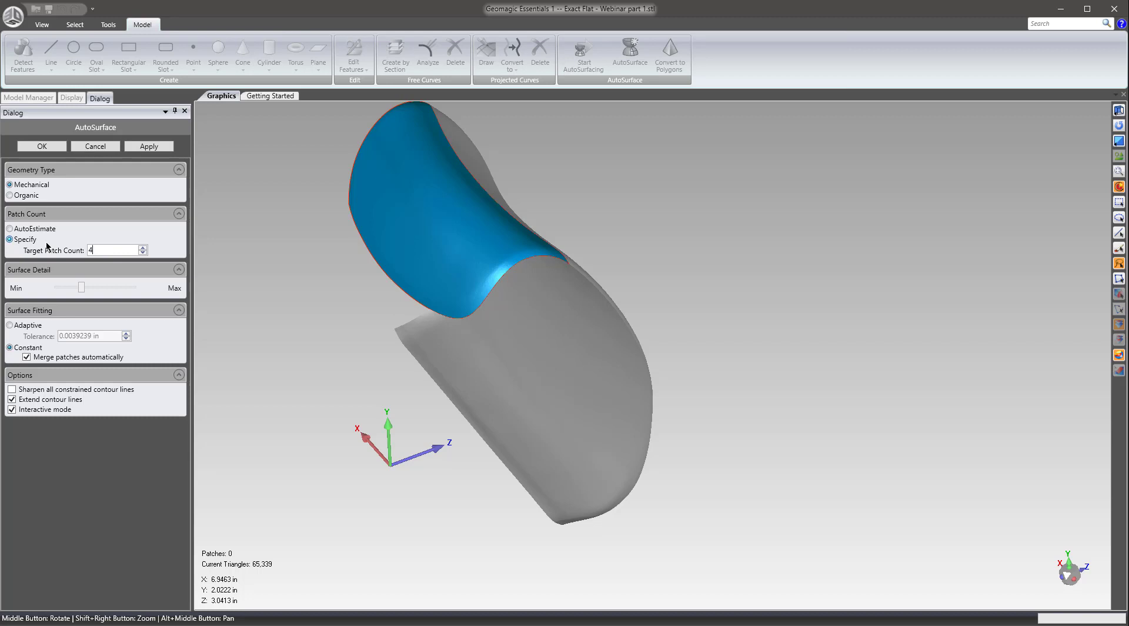
click(144, 146)
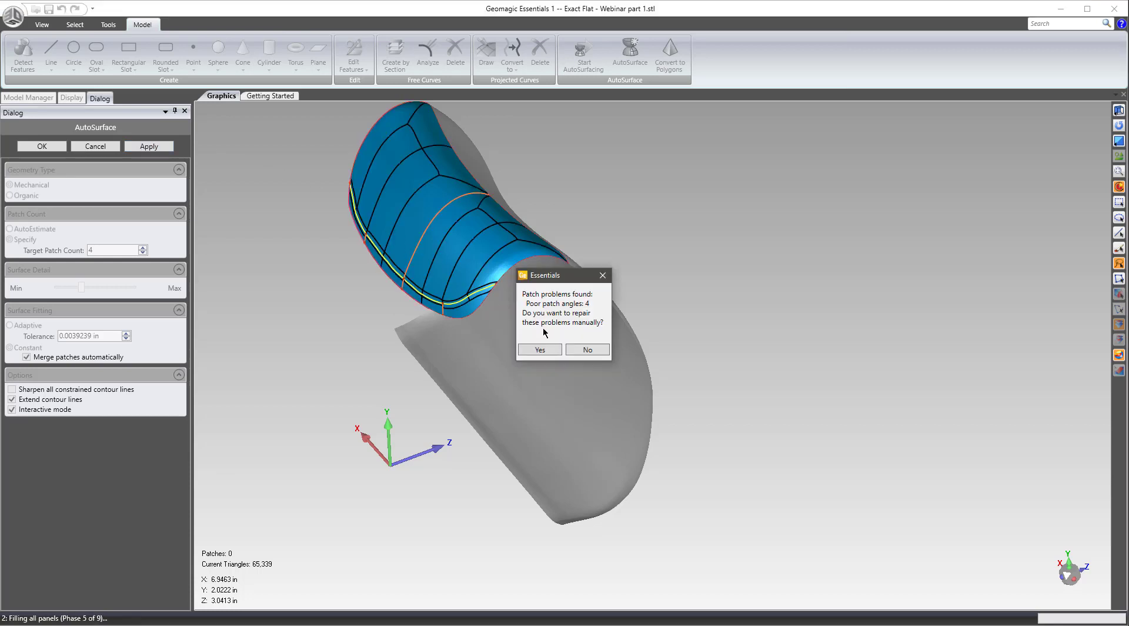
click(587, 351)
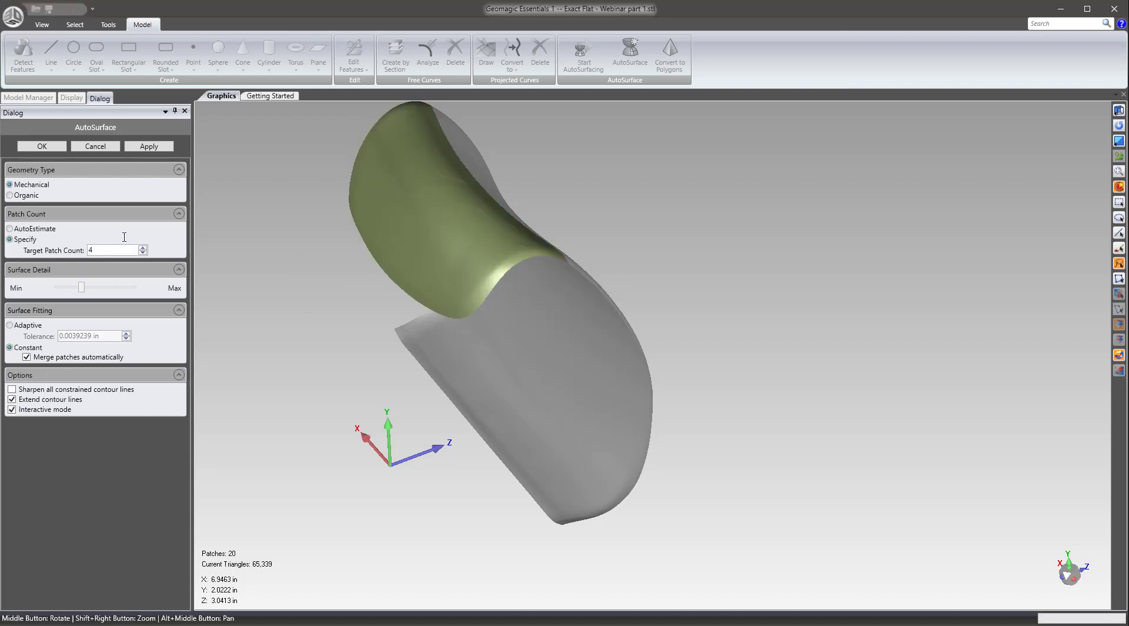
click(94, 147)
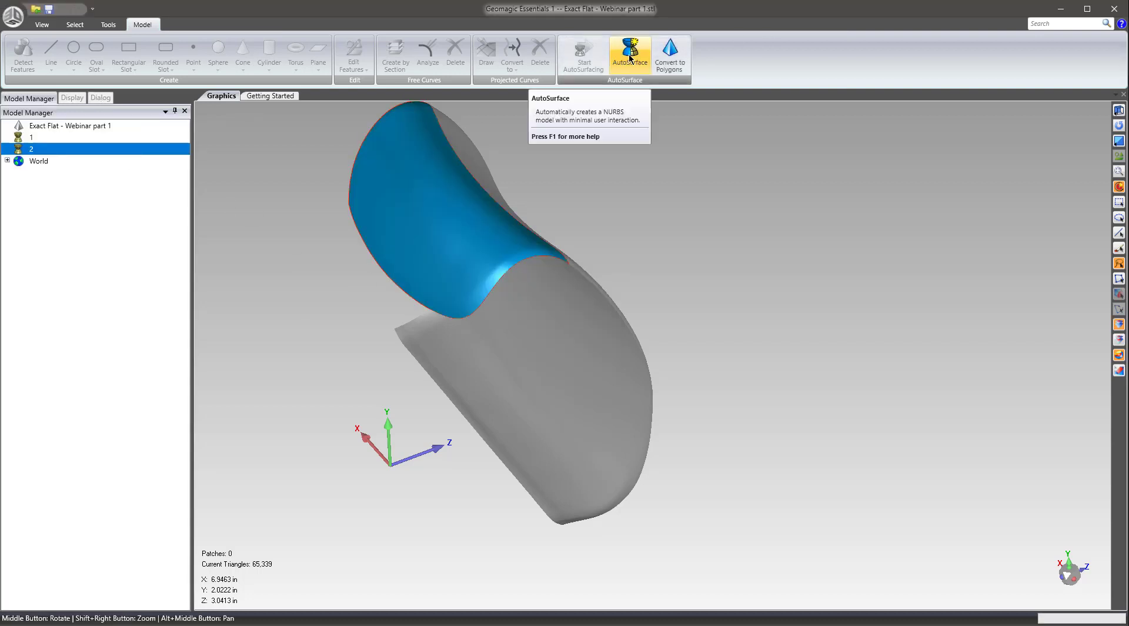
Step: Apply AutoSurface to panel 2 with a target patch count of 10 and Extend contour lines turned off
click(630, 52)
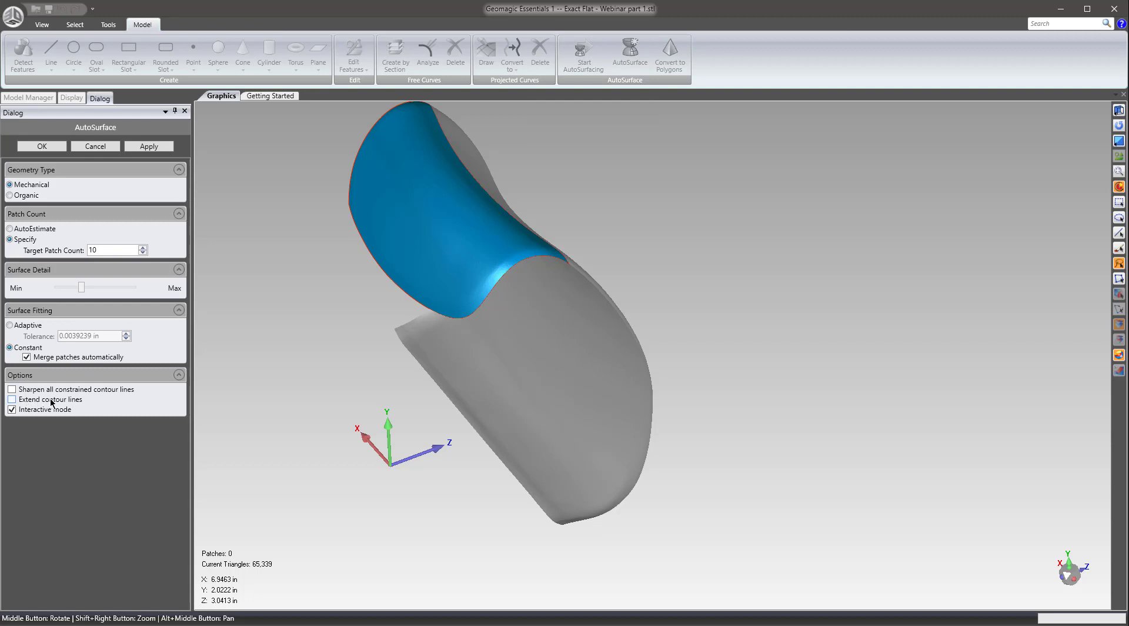
click(133, 151)
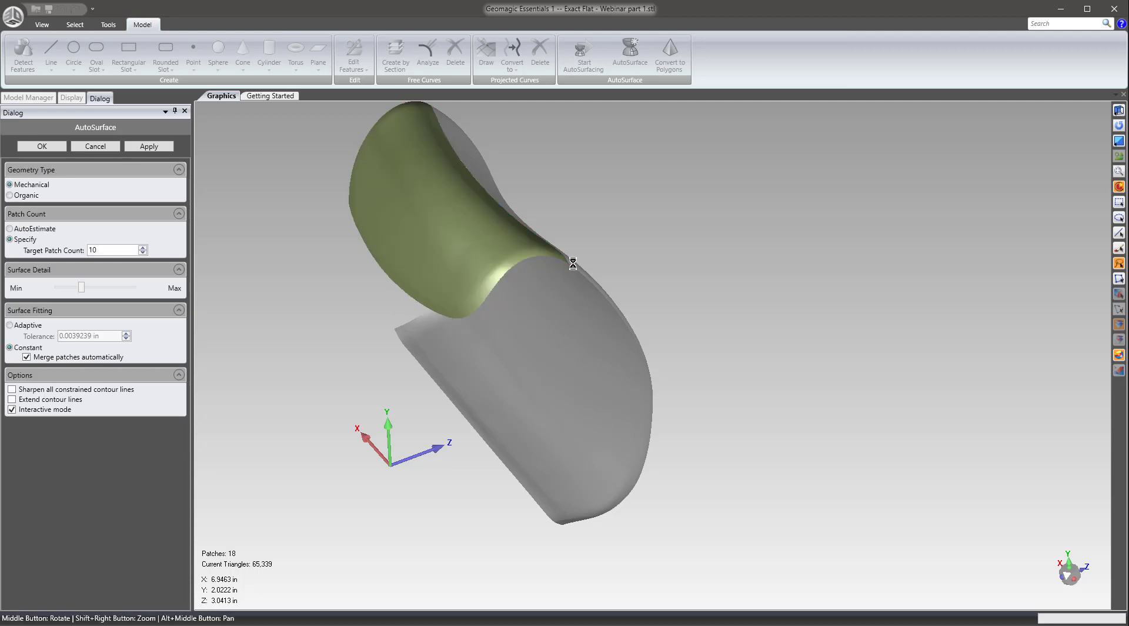
middle_drag(573, 263, 465, 322)
Step: Turn on the display of patch boundaries, inspect the patch layout on panel 2 and return to the model list
click(71, 98)
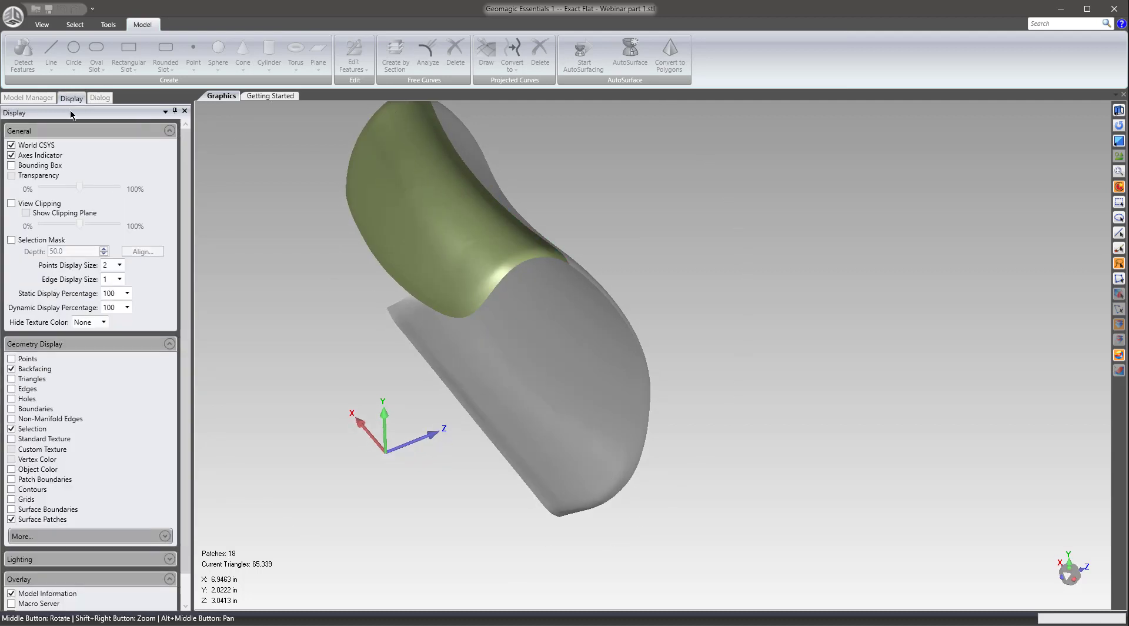
click(32, 481)
middle_drag(489, 243, 532, 353)
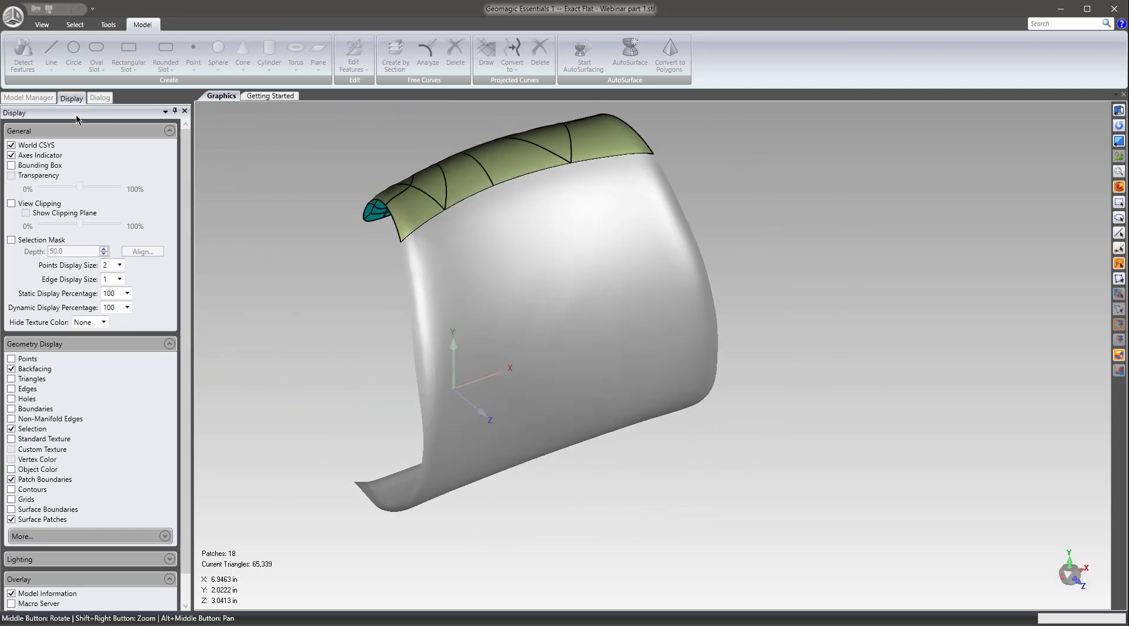
click(29, 98)
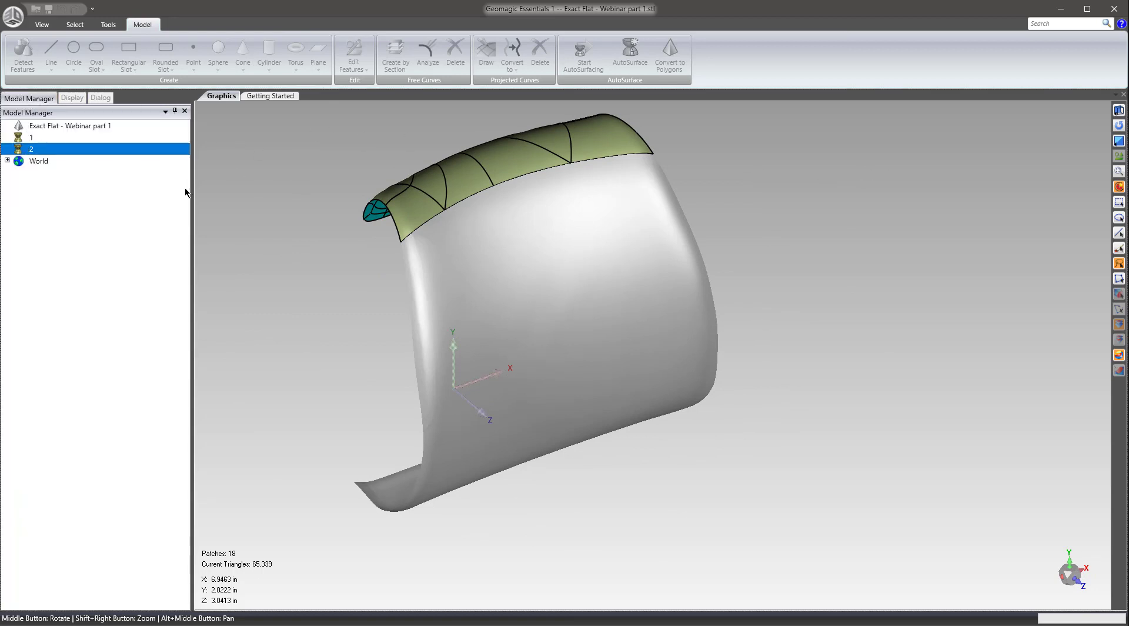
Step: Accept the AutoSurface result for panel 2 and select surfaces 1 and 2 together in the model list
click(100, 97)
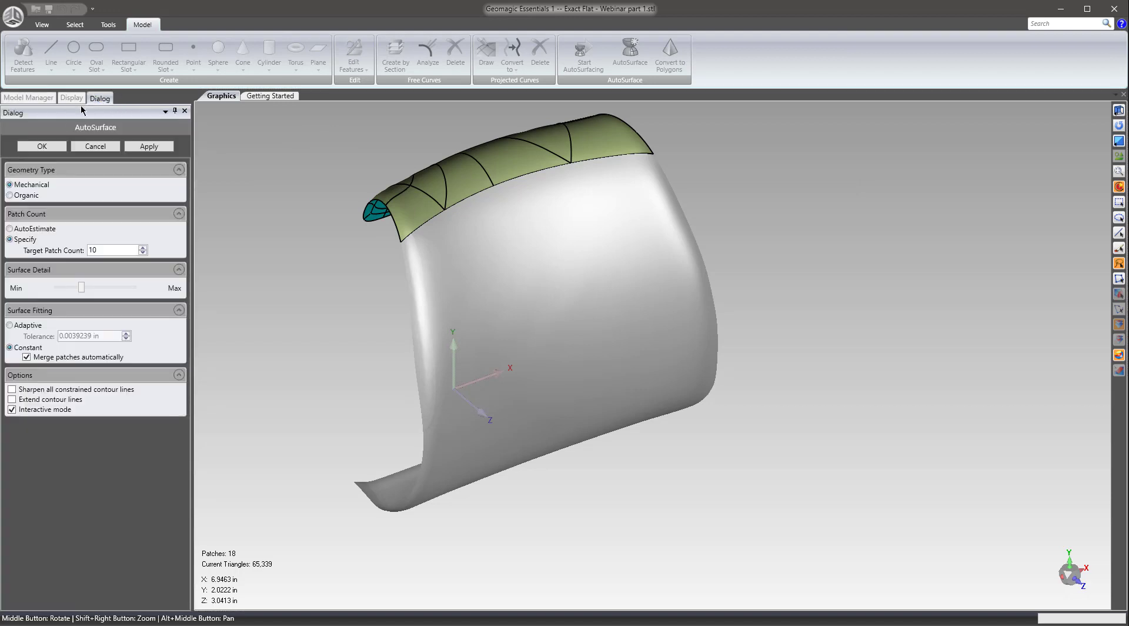
click(36, 146)
shift+click(28, 150)
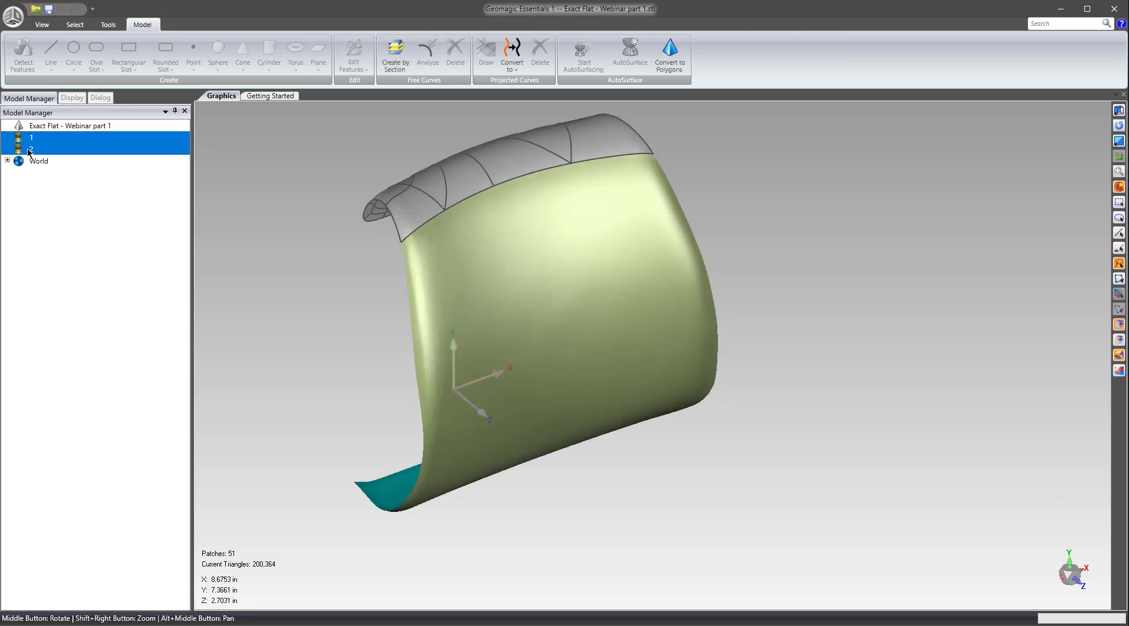
Step: Start saving the two selected surfaces, review the available file formats such as IGES and STEP, and cancel without saving
right_click(30, 154)
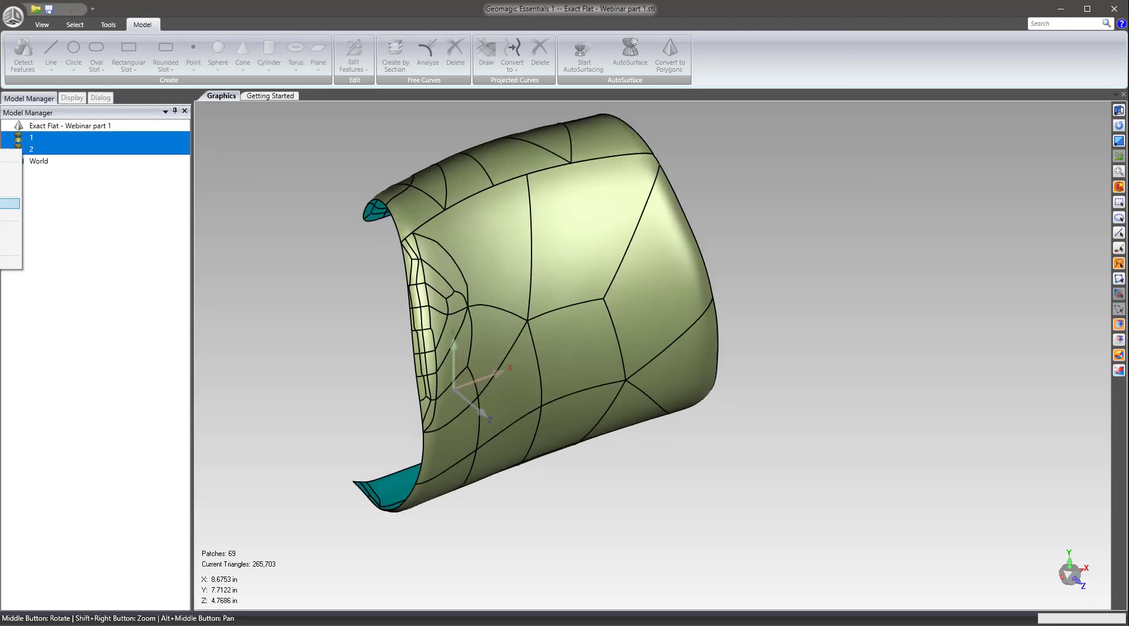
click(10, 204)
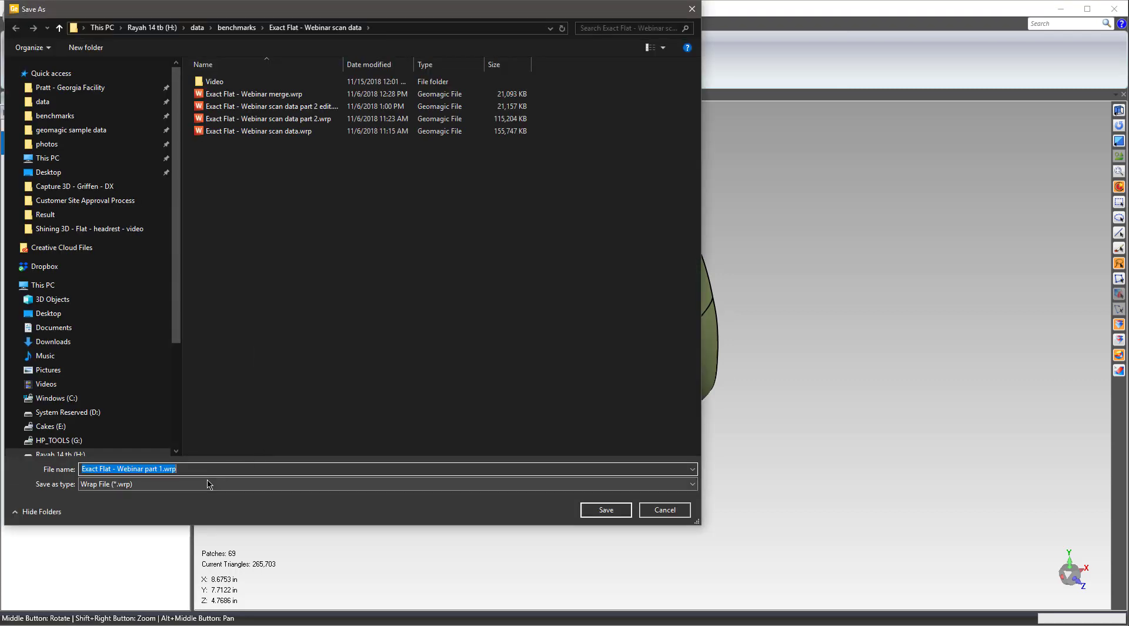
click(229, 484)
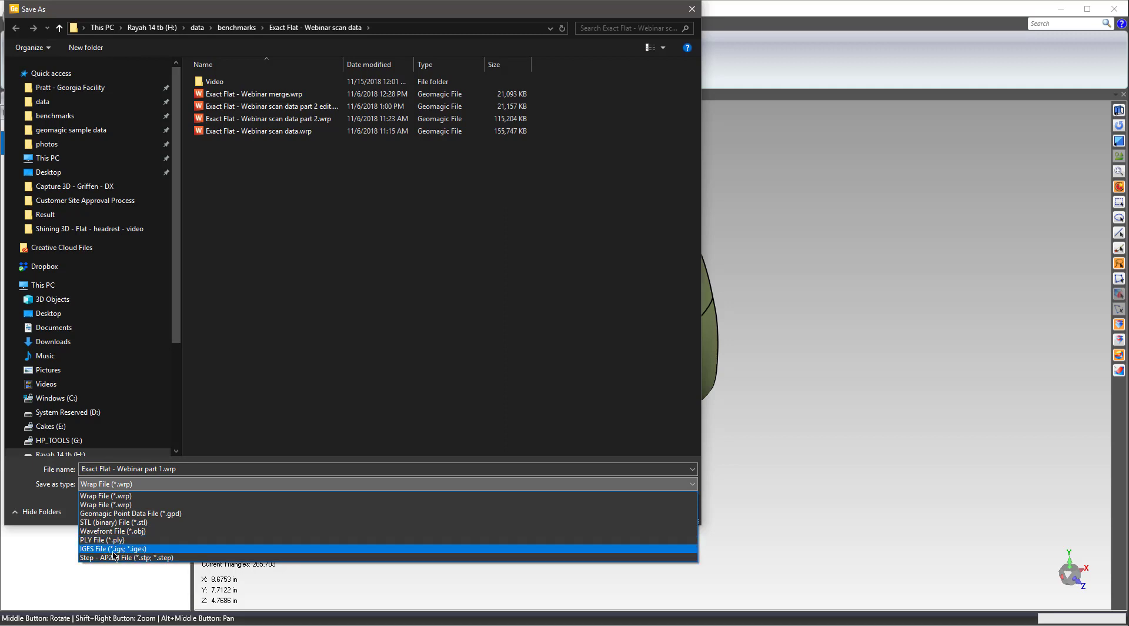
click(318, 370)
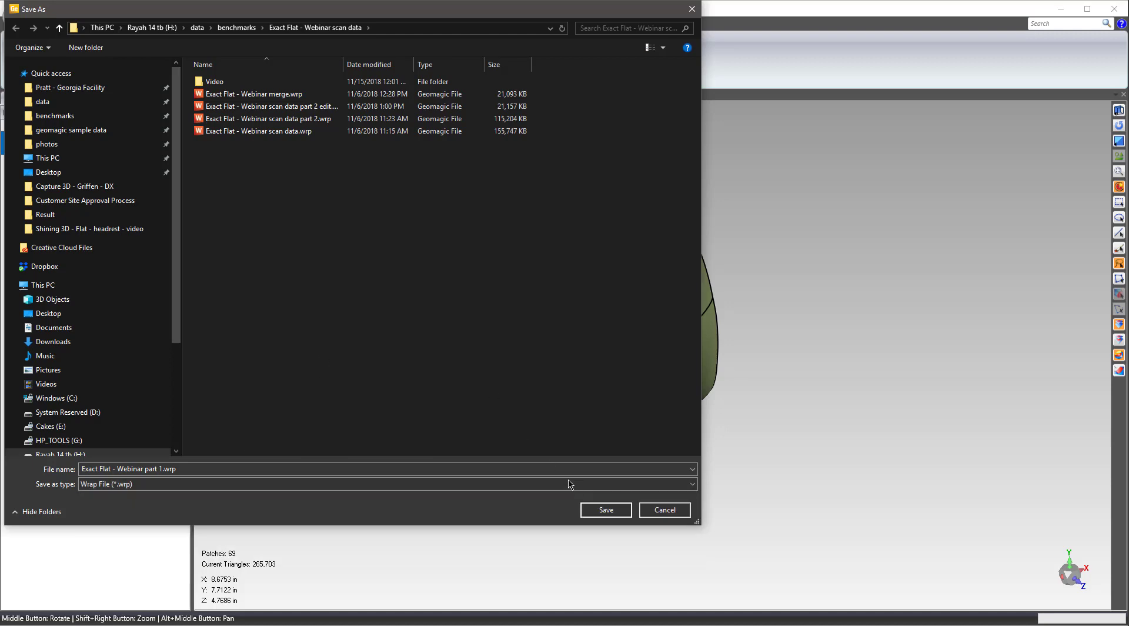
click(660, 508)
middle_drag(616, 336, 595, 310)
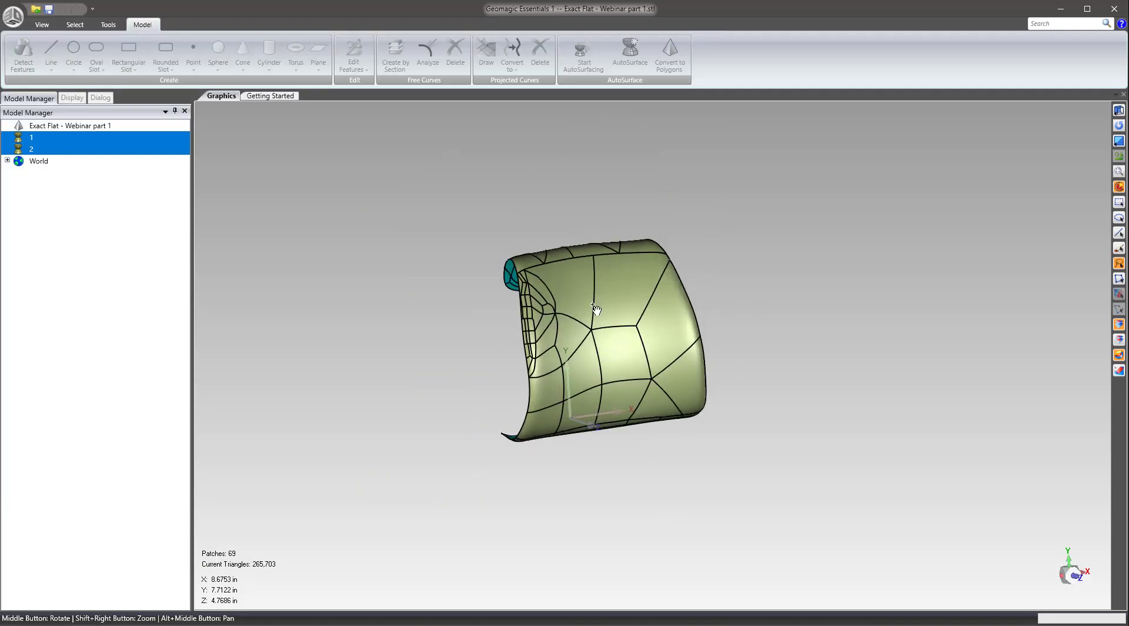
scroll(598, 318, up, 3)
scroll(603, 412, up, 1)
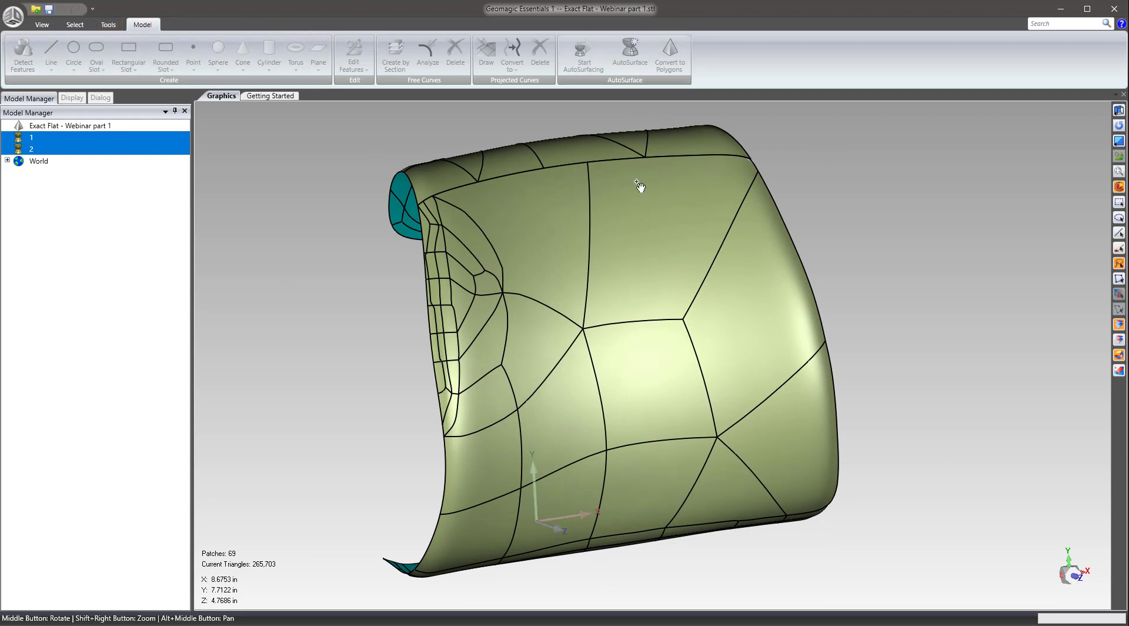
scroll(439, 336, down, 1)
scroll(308, 383, up, 1)
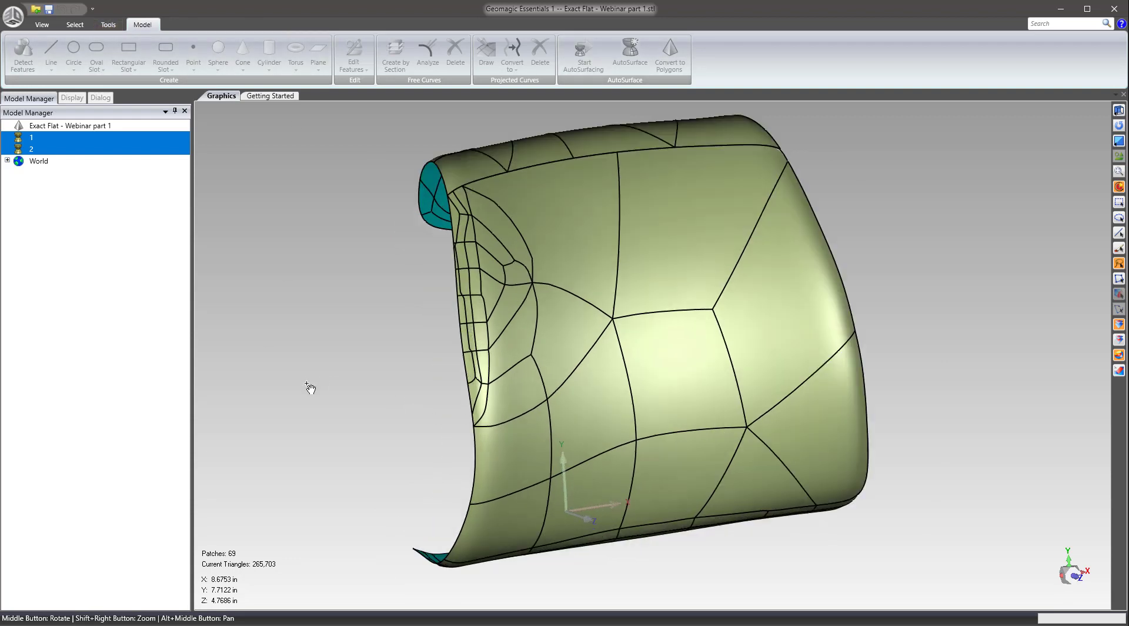